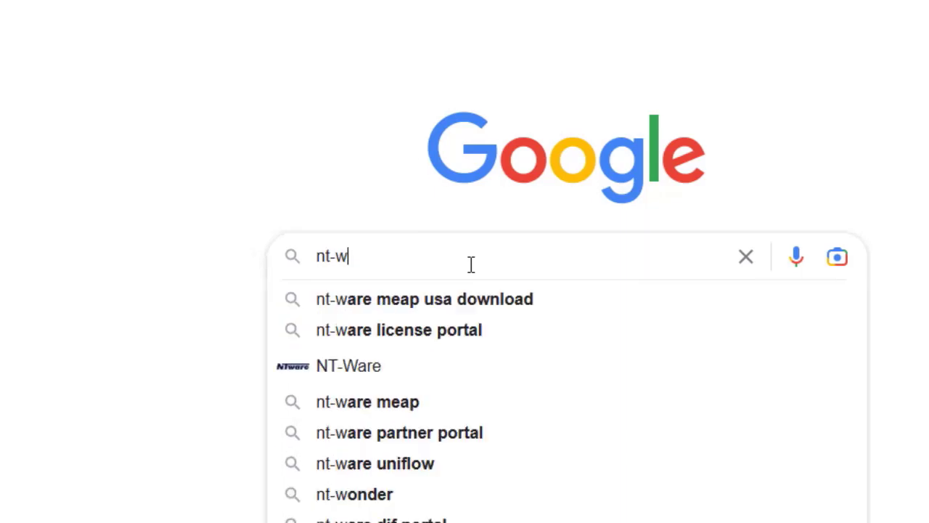
Step: Search Google for 'nt-ware meap usa' and open the uniFLOW Embedded Applet USA page at its Downloads list
type("are m")
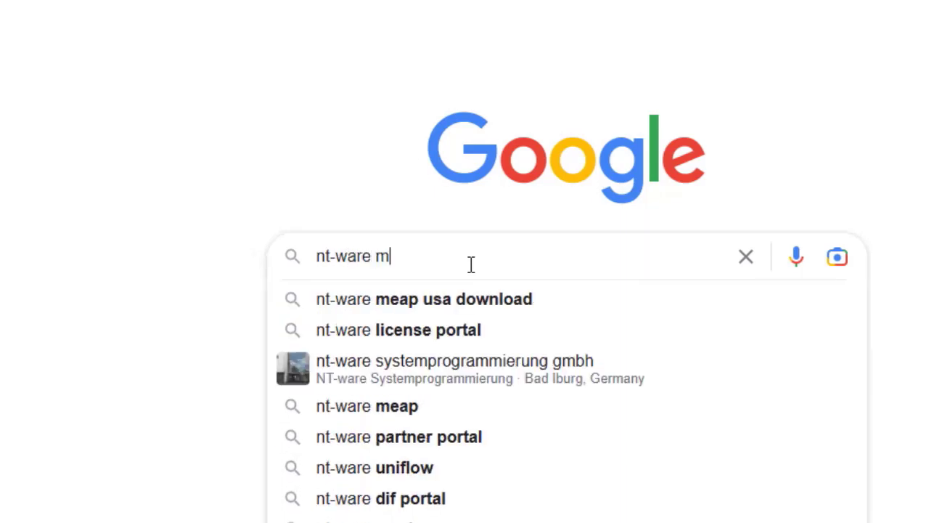
type("eap usa")
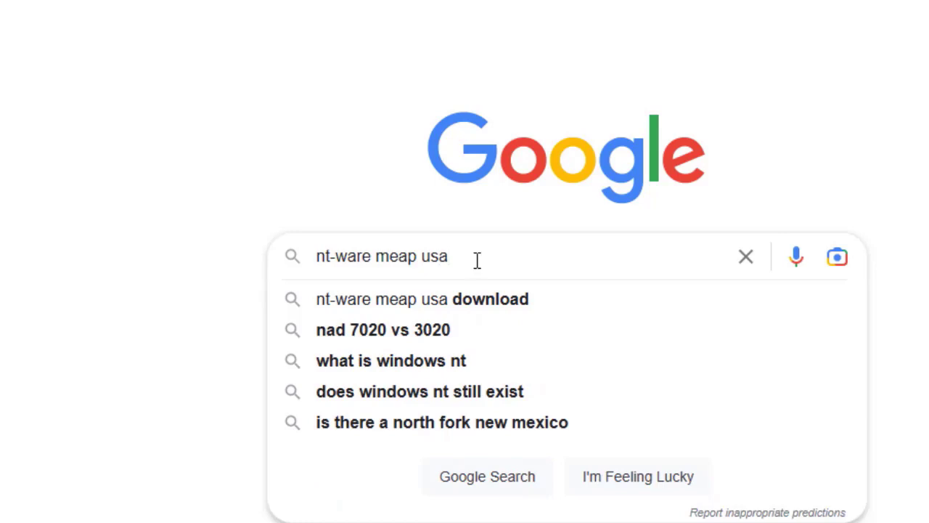
key("Return")
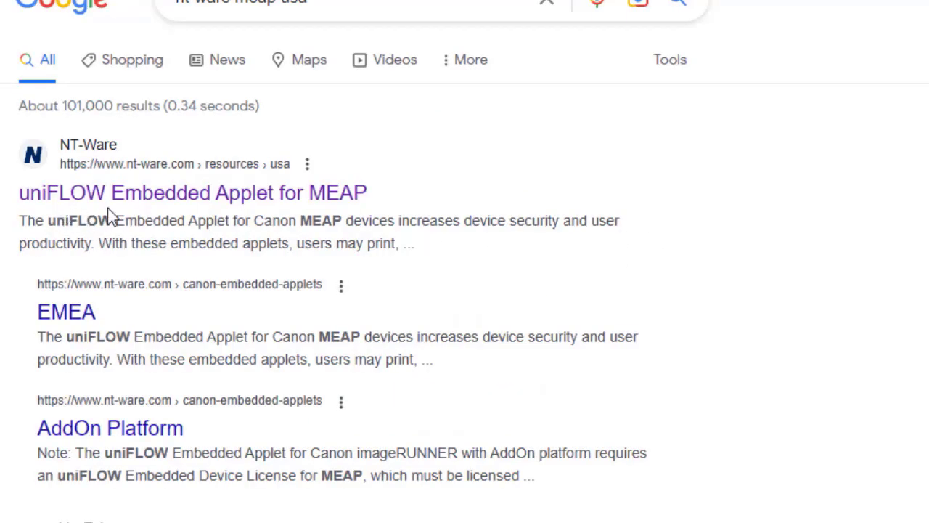
left_click(148, 204)
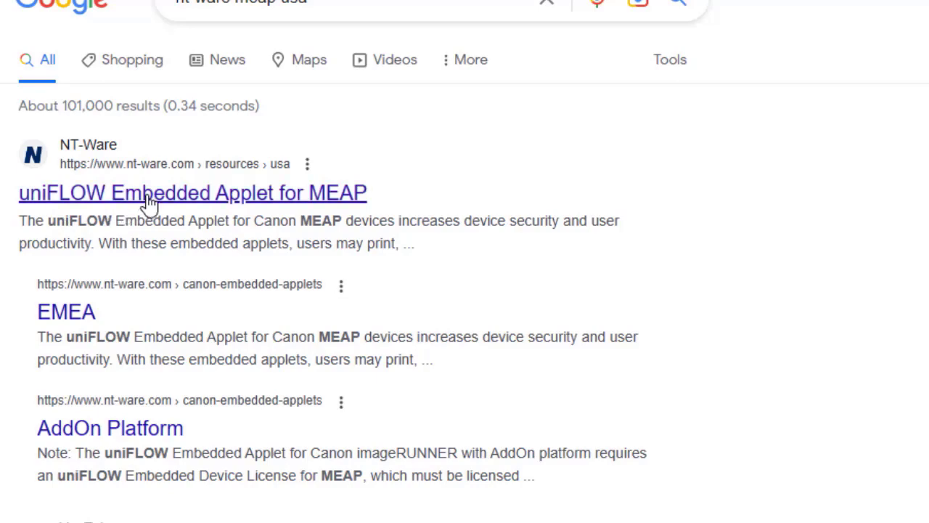
scroll(589, 333, "down", 4)
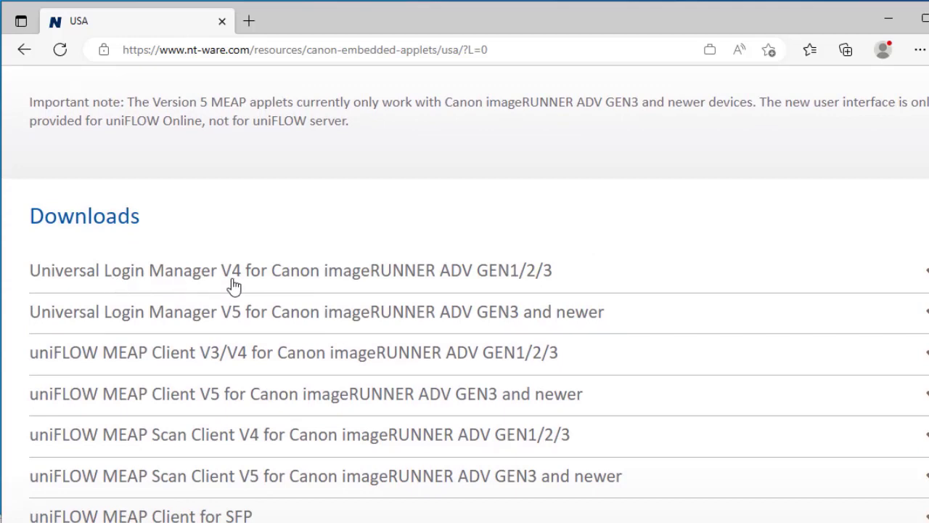
Step: Expand the Universal Login Manager V5 downloads and save the V5.4.0 zip to Downloads as lm540cusa
left_click(626, 281)
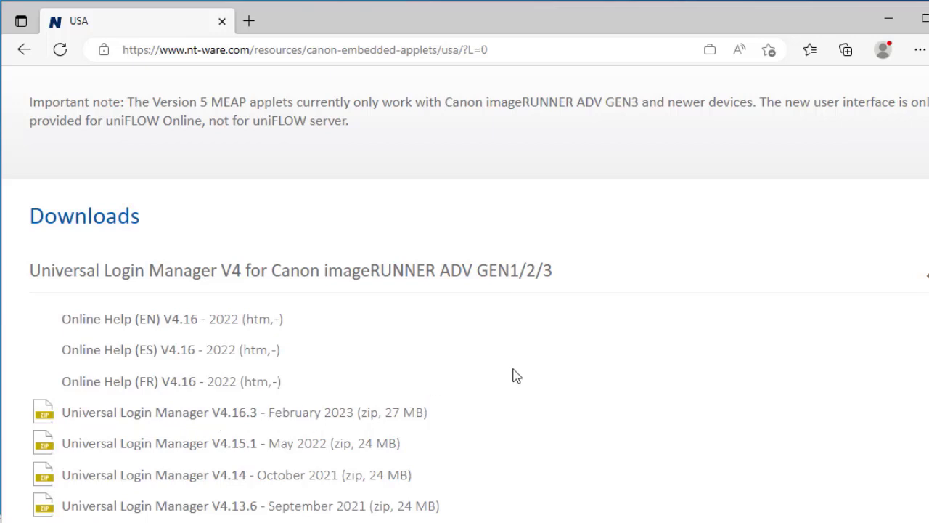
left_click(907, 282)
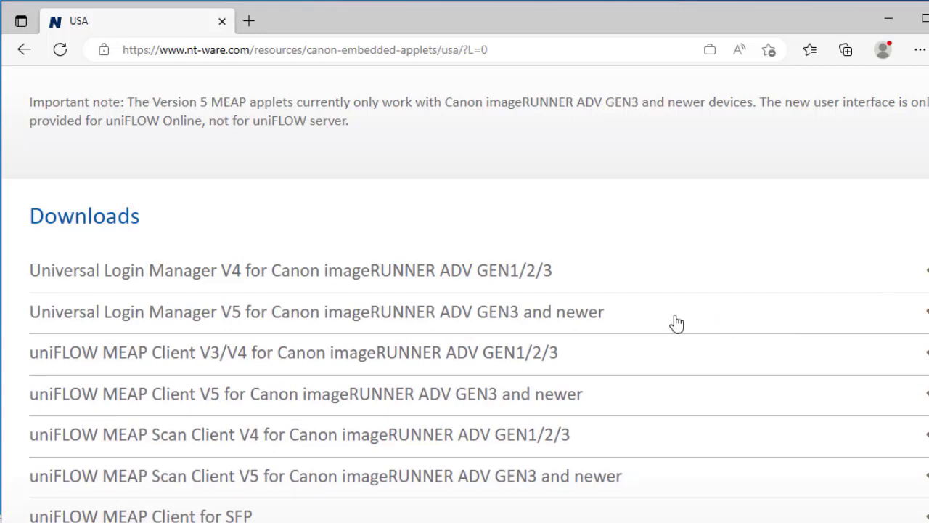
left_click(677, 322)
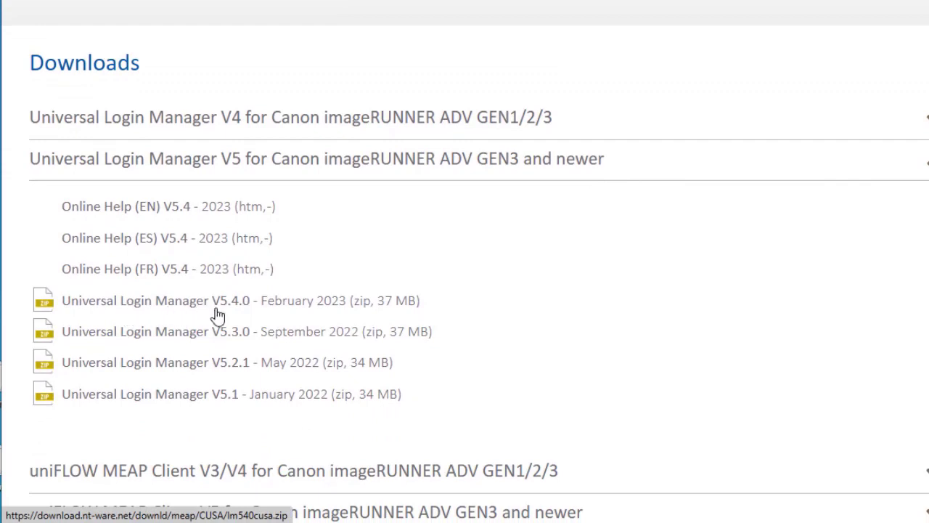
right_click(166, 306)
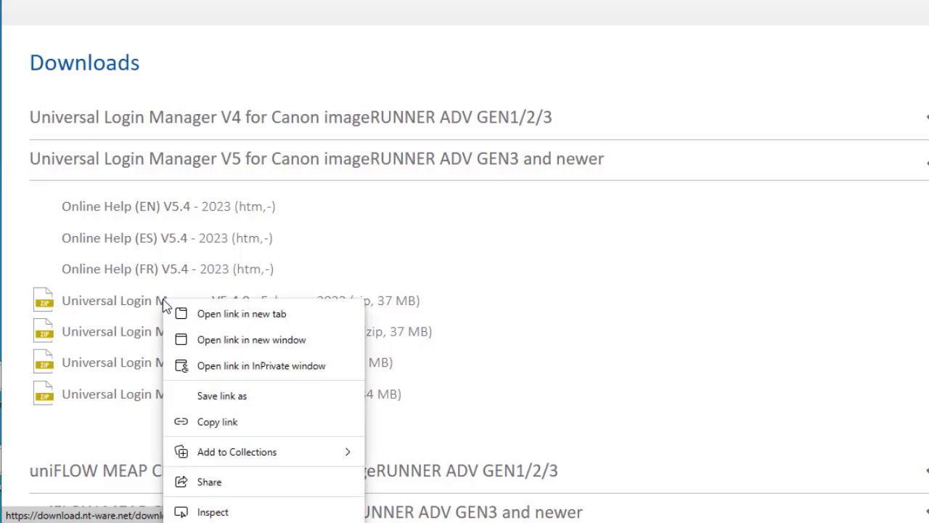
left_click(216, 397)
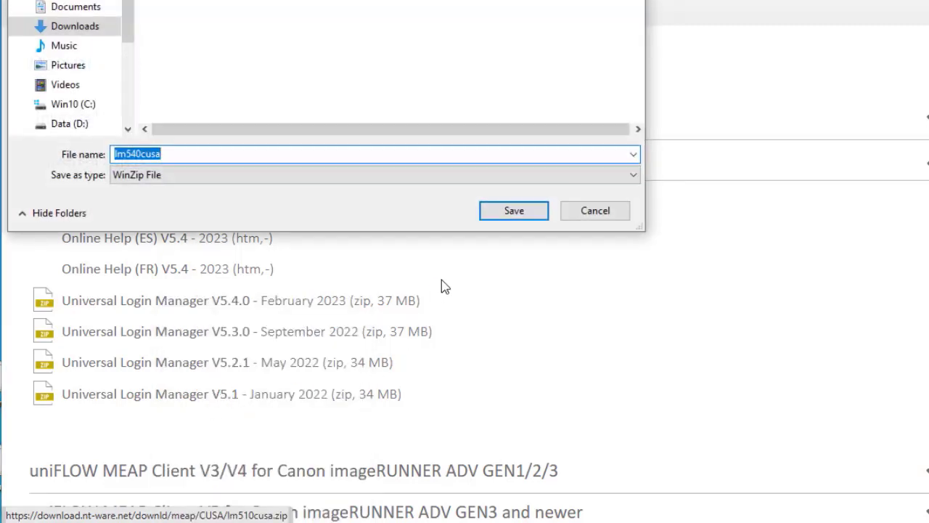
left_click(504, 218)
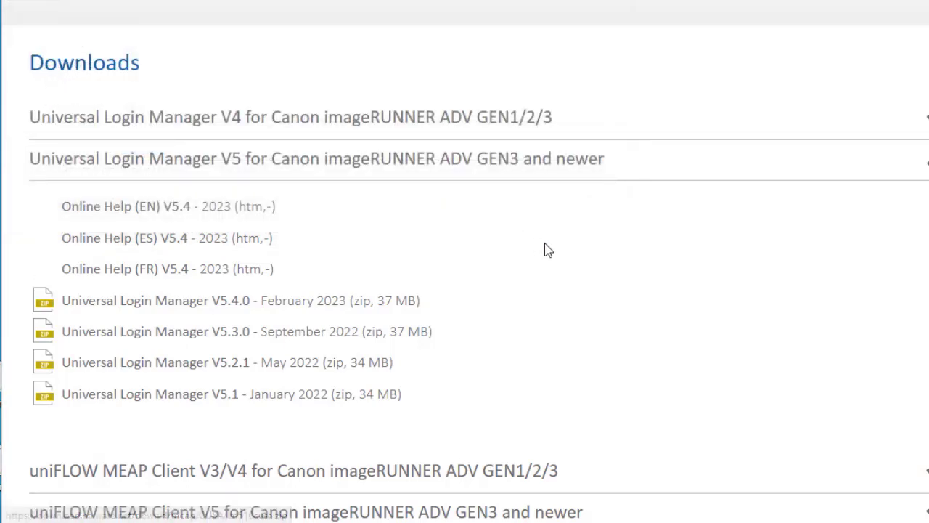
Step: Scroll to License Access Numbers and copy the Login Manager V5.4 license key
scroll(645, 256, "down", 6)
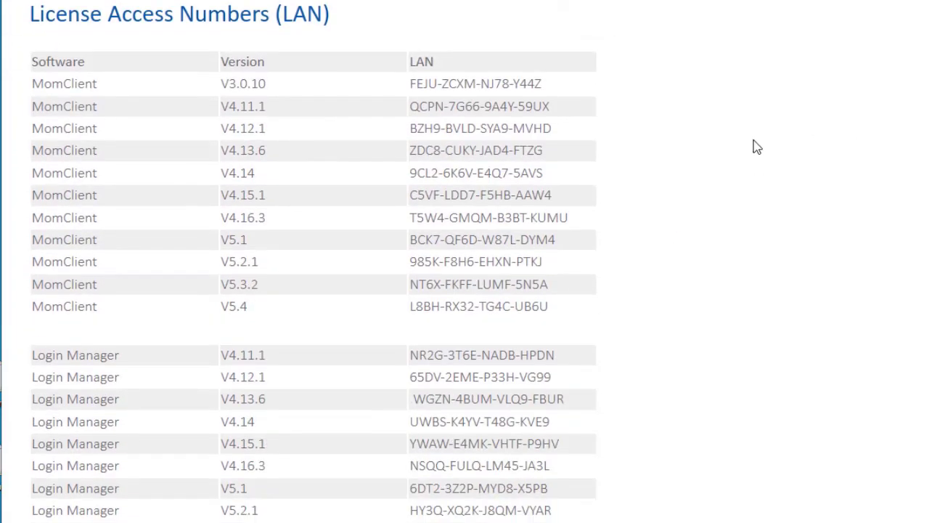
scroll(718, 167, "down", 1)
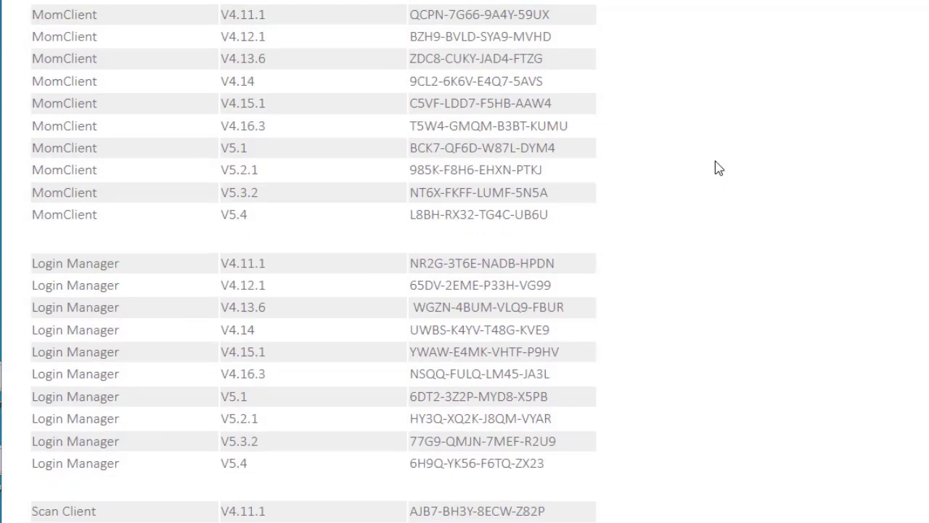
scroll(719, 163, "down", 2)
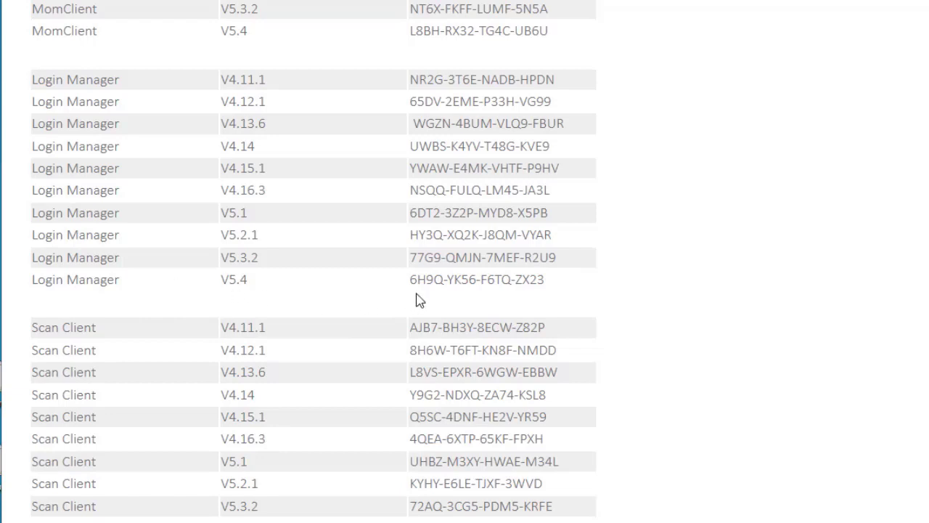
left_click_drag(413, 279, 535, 281)
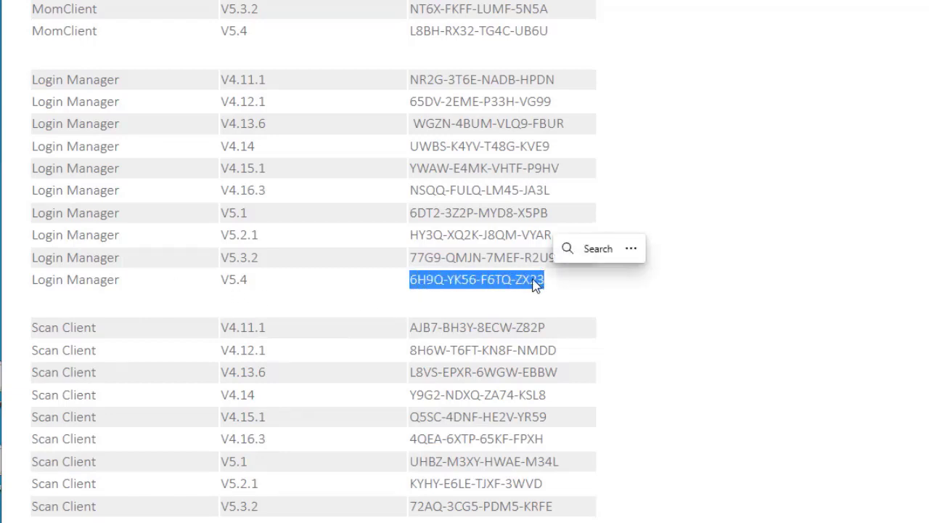
key("ctrl+c")
Step: Paste the license key into Notepad and save the note
key("alt+Tab")
key("ctrl+v")
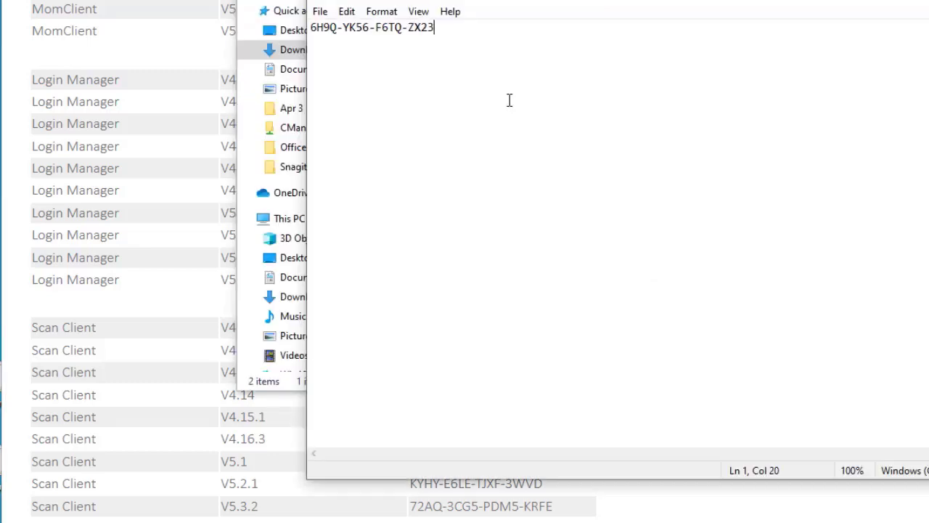
left_click(320, 12)
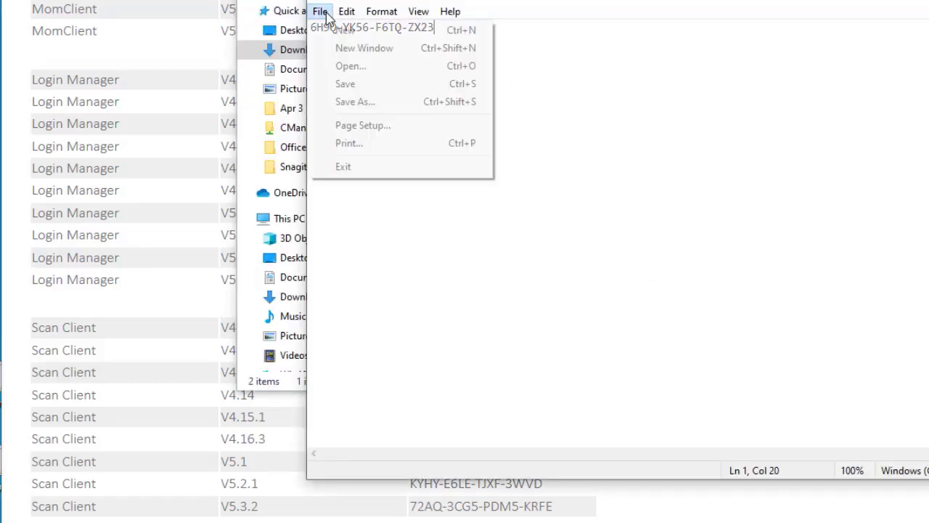
left_click(363, 94)
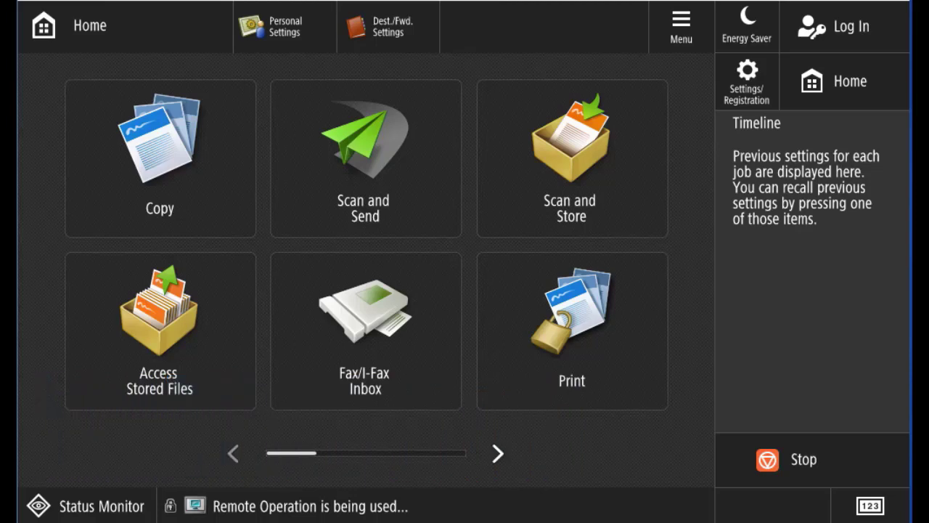
Step: Confirm the System Manager Information Settings under User Management, then close back to Home
left_click(849, 33)
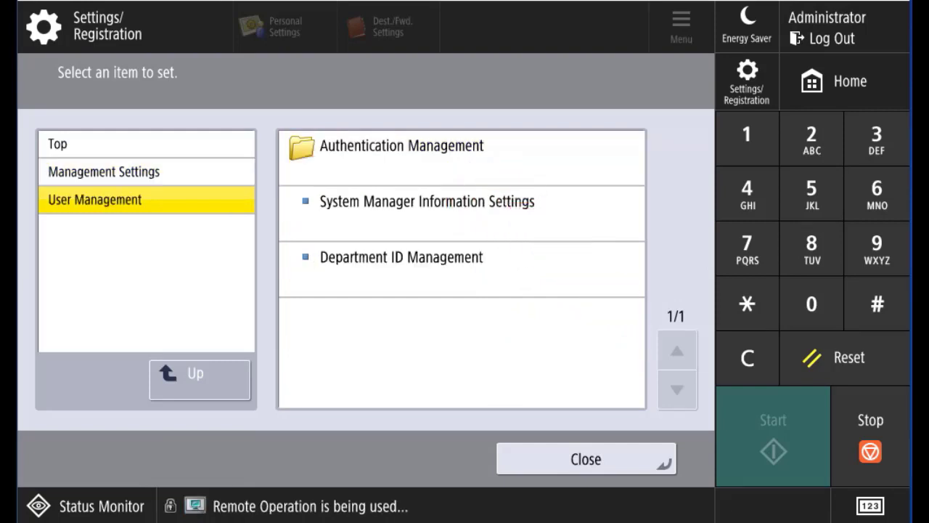
left_click(427, 201)
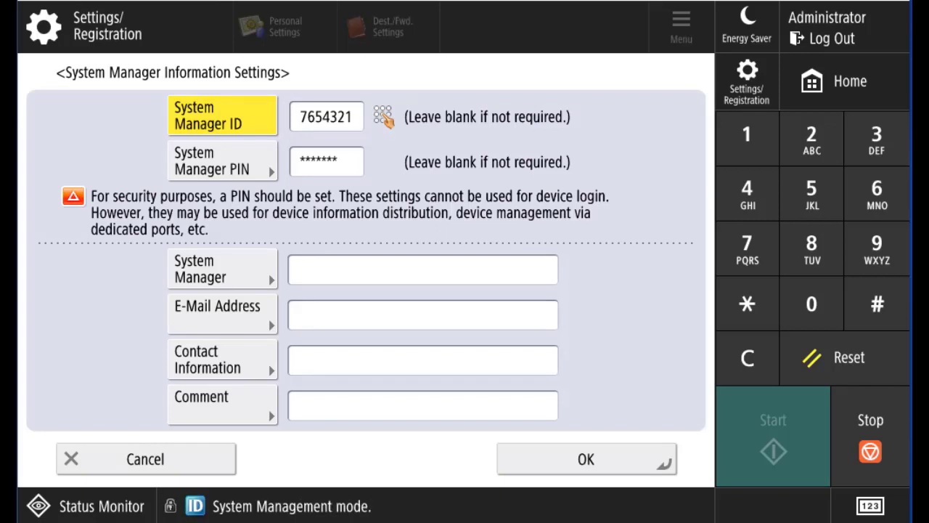
left_click(586, 459)
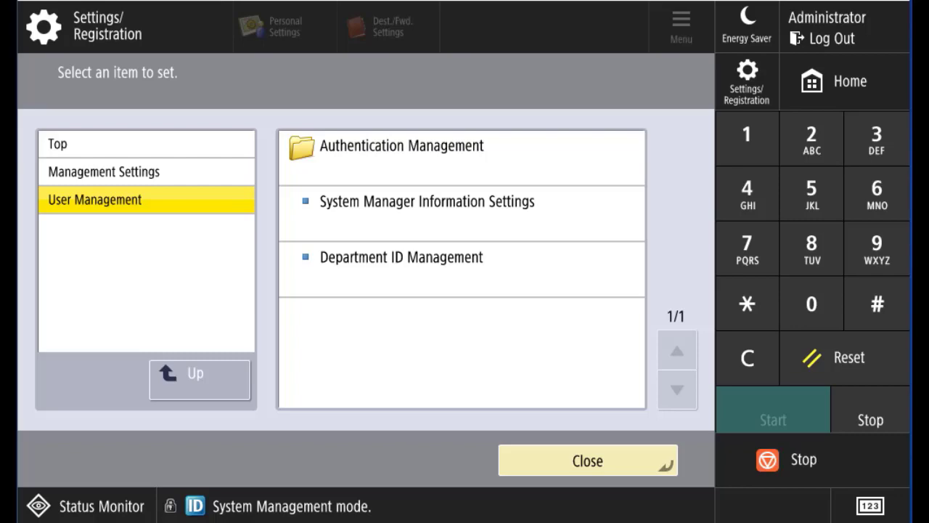
left_click(587, 460)
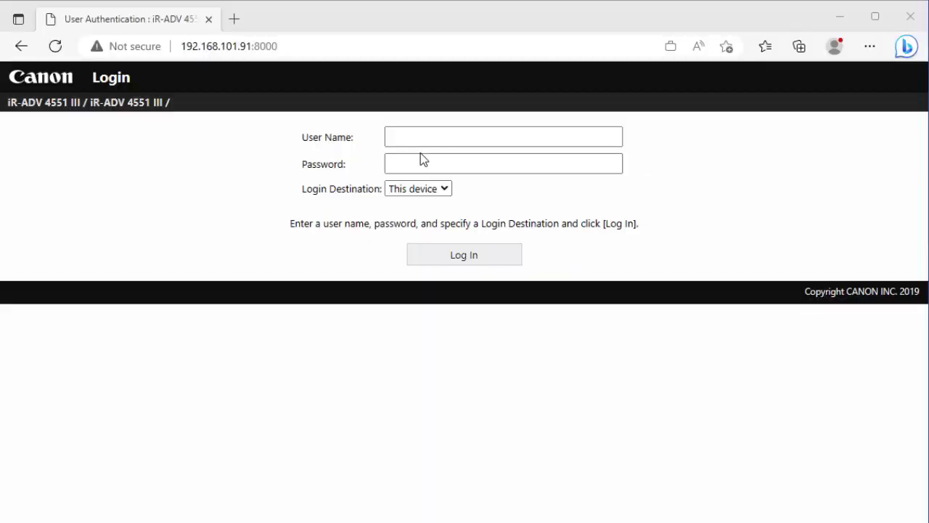
Step: Log in to the Remote UI as Administrator, declining to save the password in Edge
left_click(421, 137)
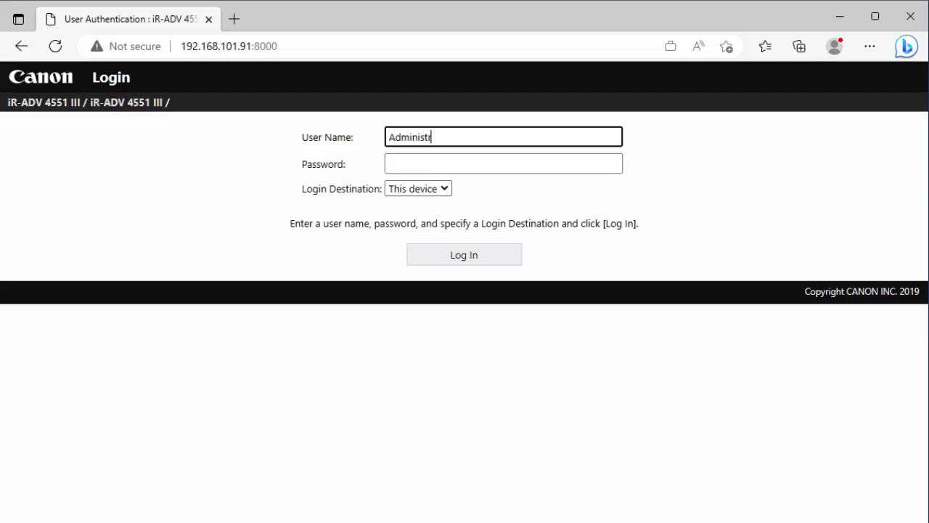
left_click(436, 164)
type("•")
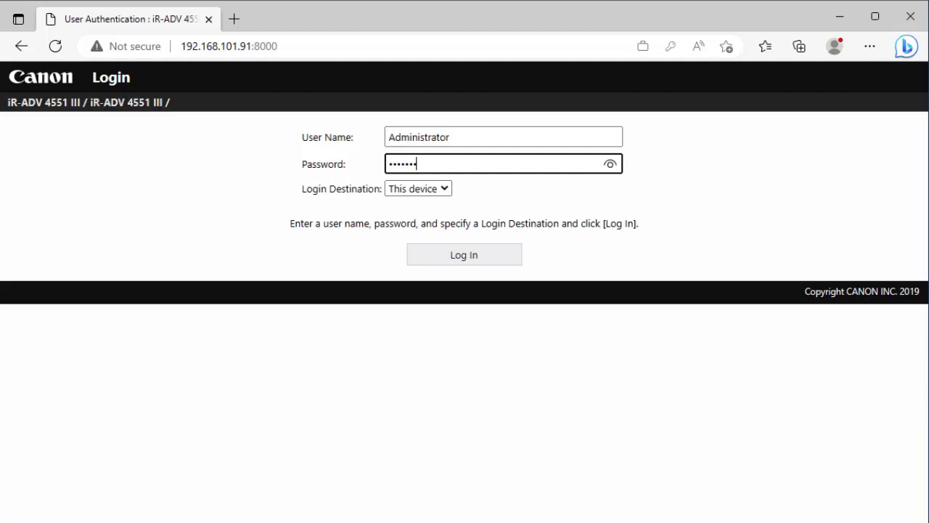
left_click(460, 255)
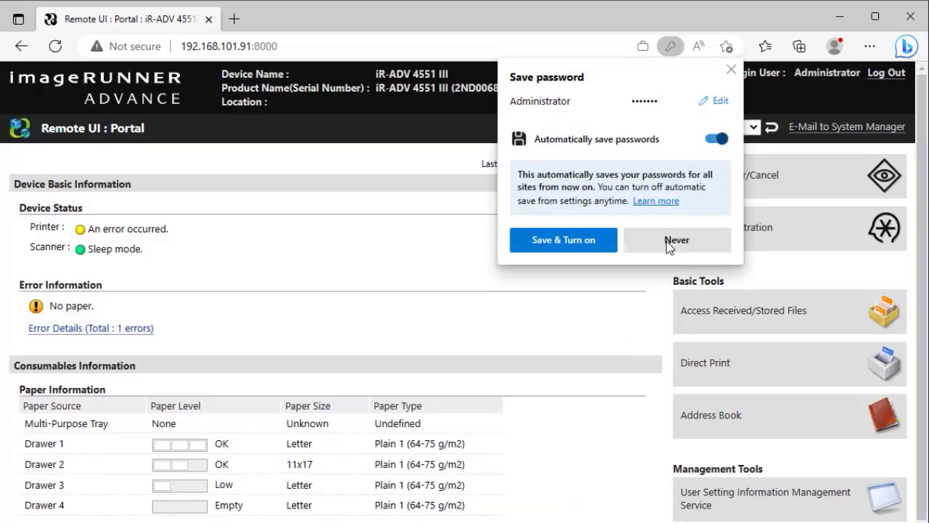
left_click(668, 242)
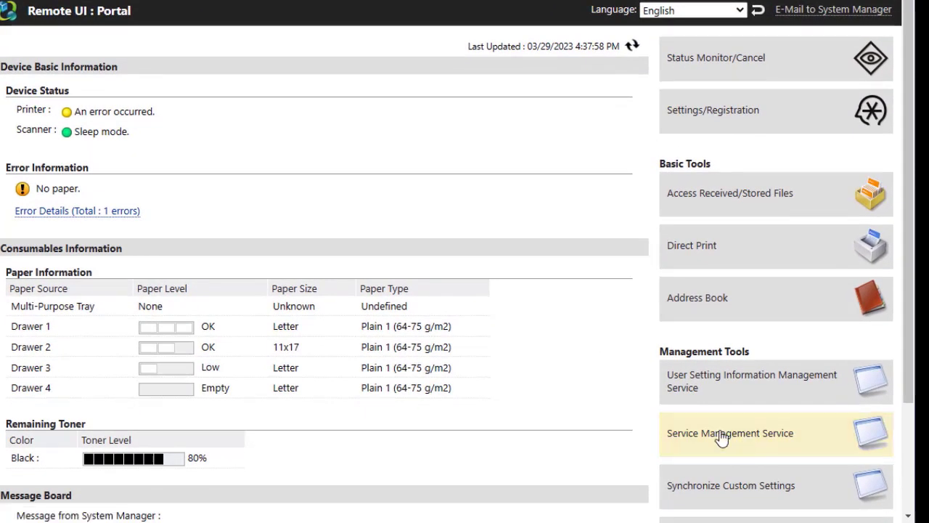
Step: In Enhanced System Application Management, choose Im540cusa.jar as the application file
left_click(721, 438)
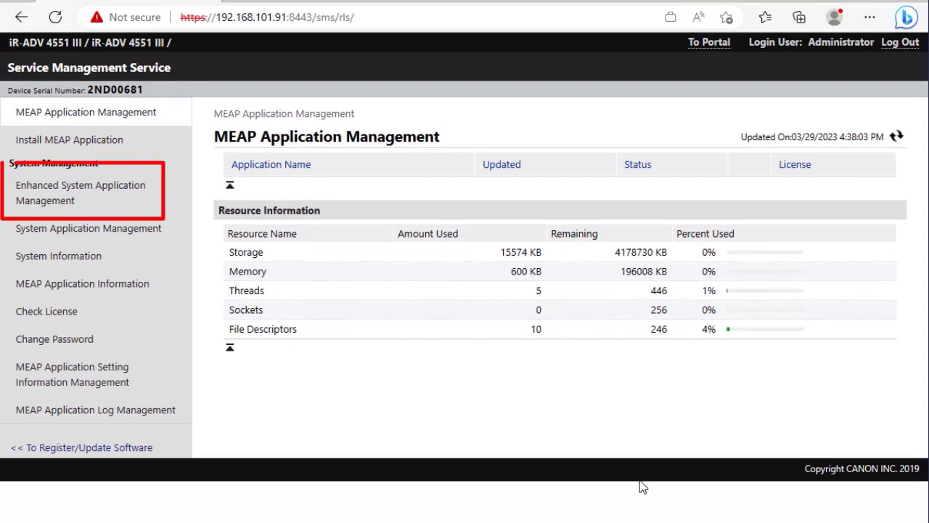
left_click(130, 202)
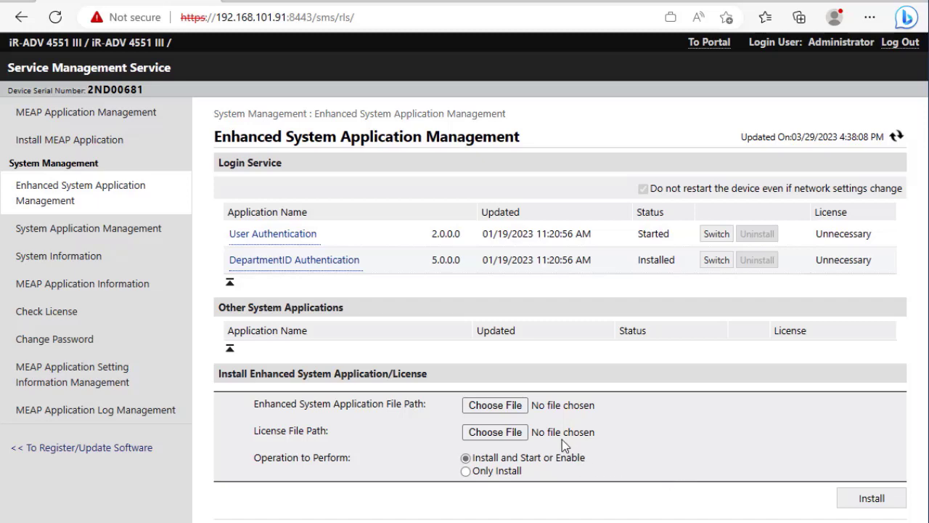
left_click(496, 406)
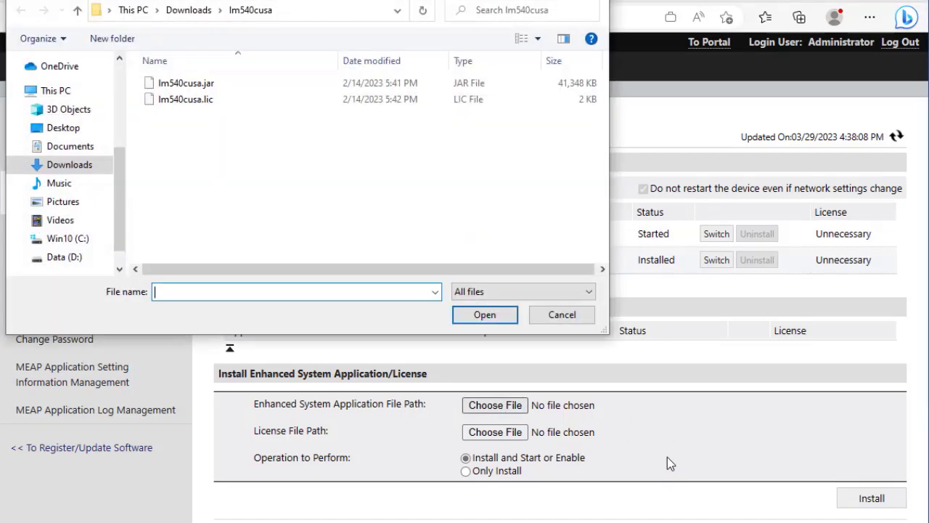
left_click(244, 86)
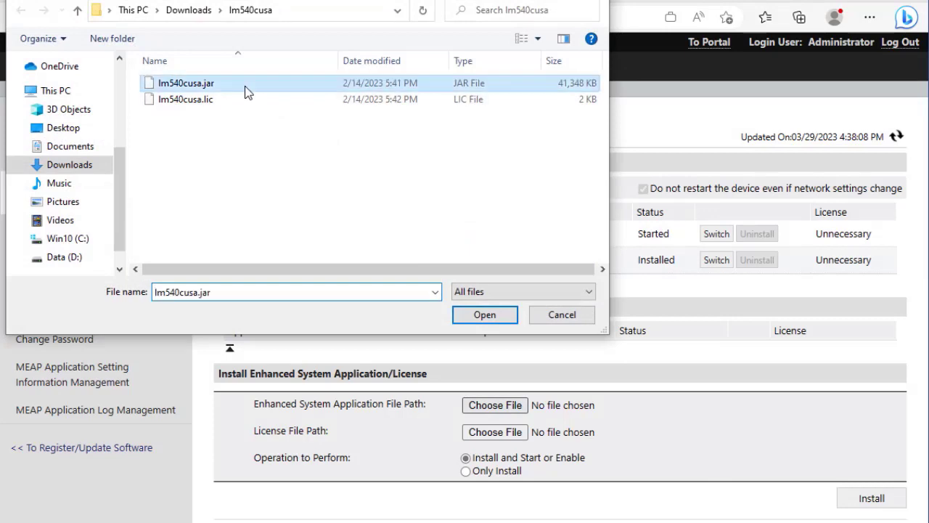
left_click(485, 318)
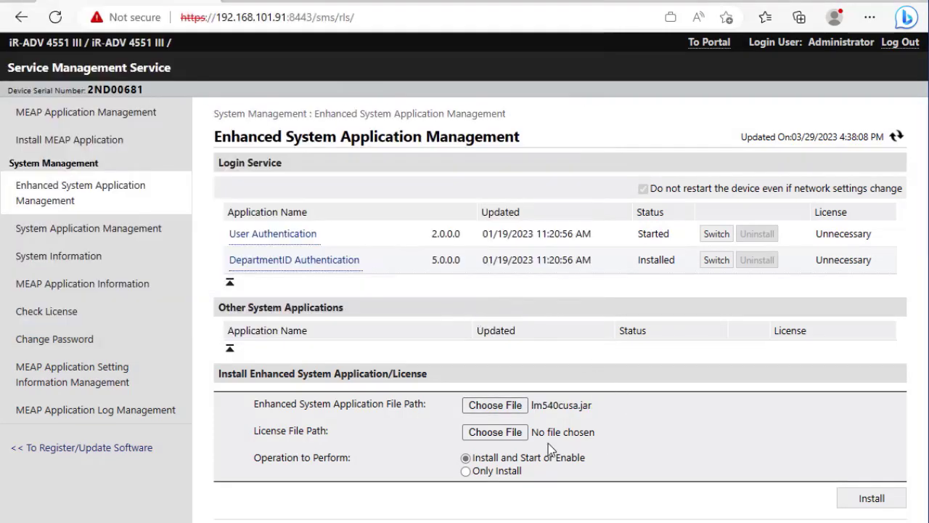
Step: Choose Im540cusa.lic as the licence file and start the installation
left_click(484, 434)
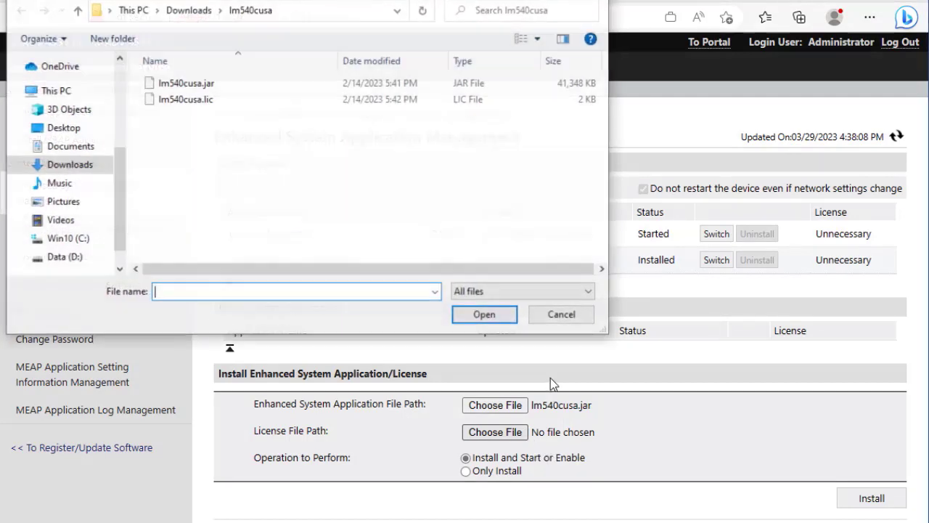
left_click(204, 102)
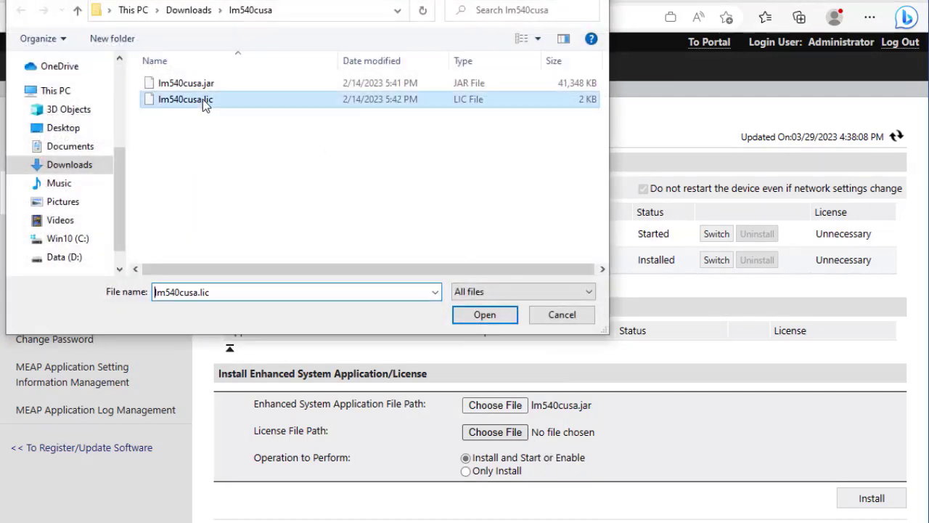
left_click(474, 313)
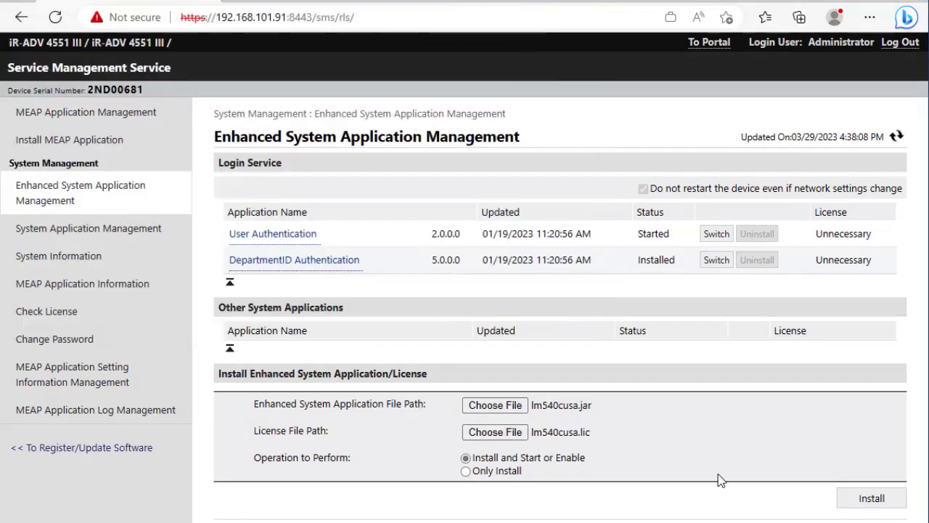
left_click(872, 500)
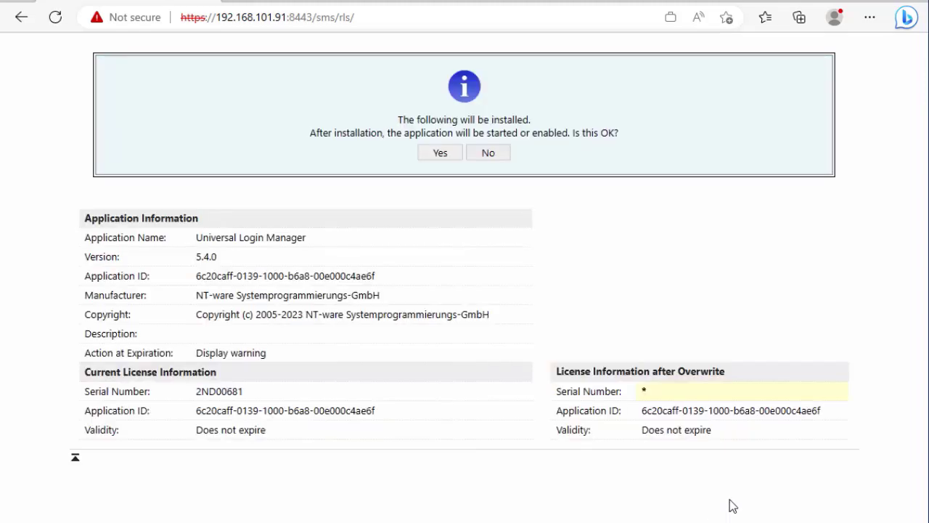
Step: Confirm installing Universal Login Manager 5.4.0
left_click(441, 153)
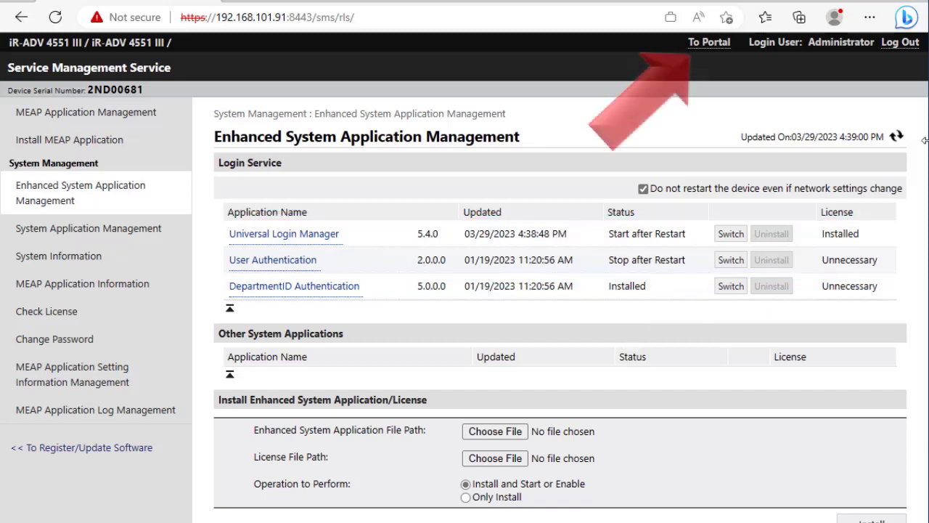
Step: Restart the device from the Portal's Settings/Registration > Restart Device page
left_click(714, 45)
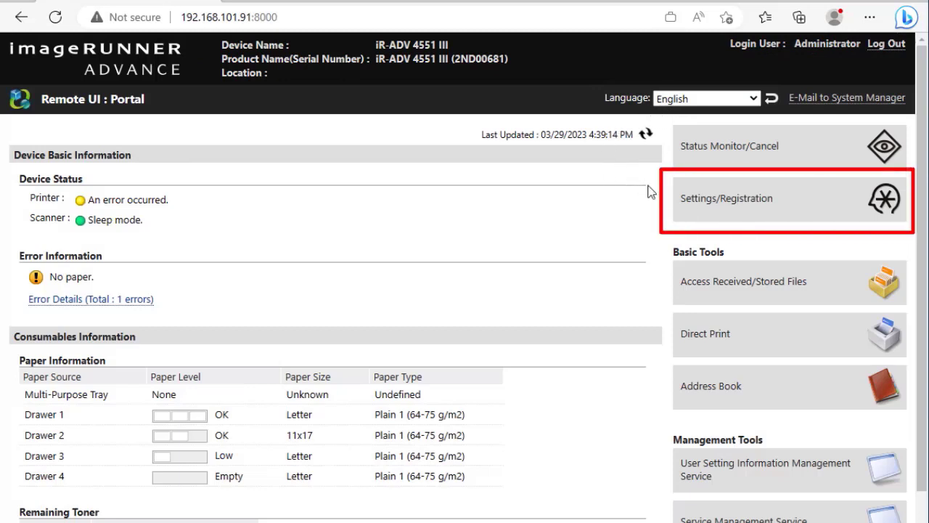
left_click(819, 218)
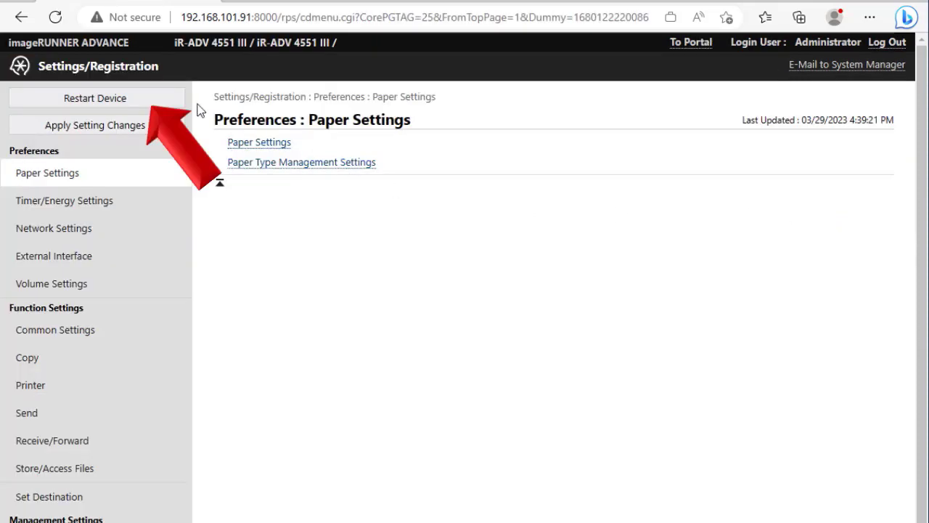
left_click(169, 103)
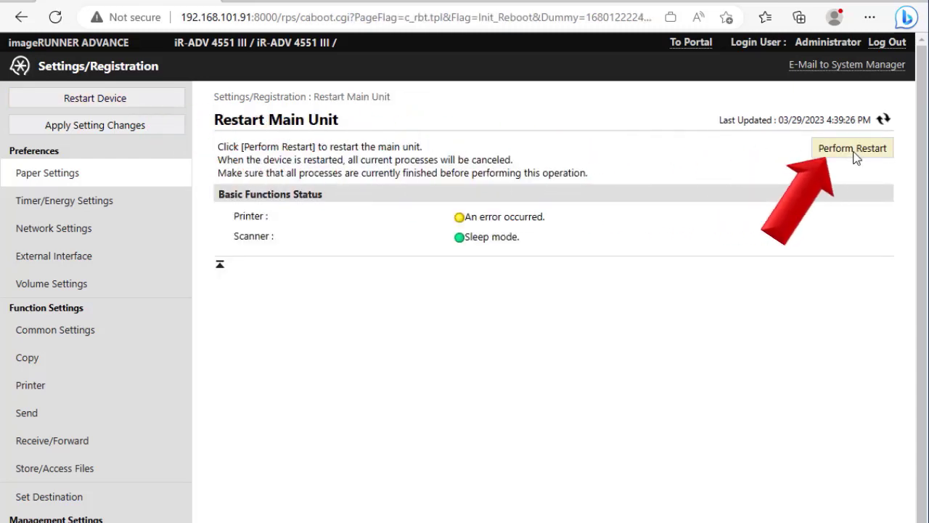
left_click(855, 149)
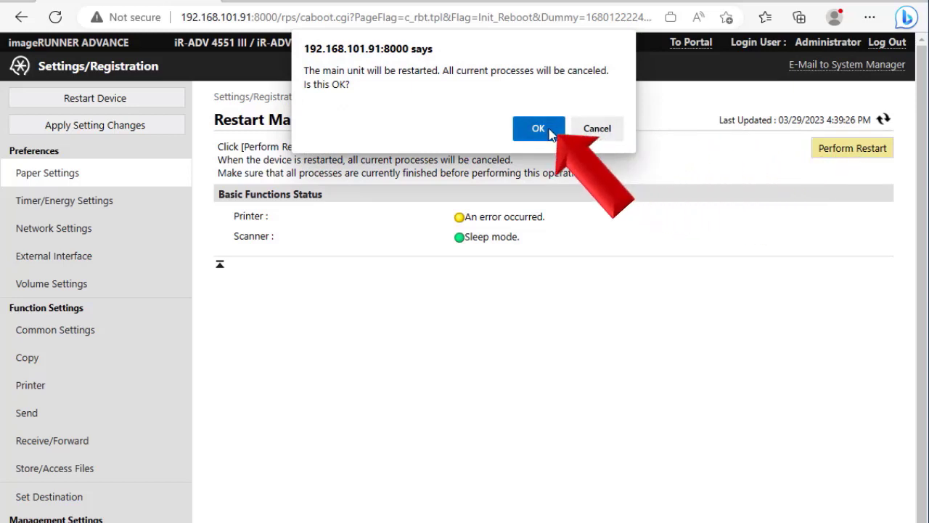
left_click(551, 134)
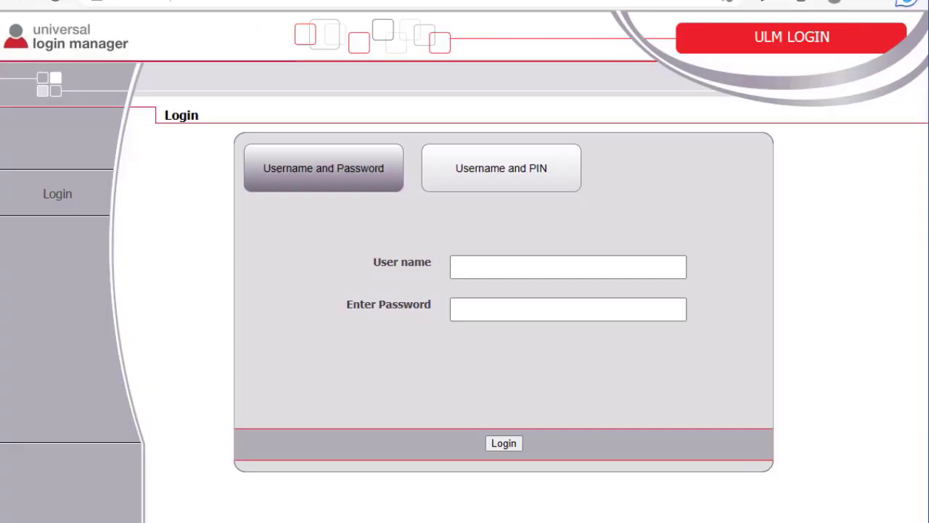
Step: Sign in with the saved administrator user name and password, then open Universal Login Manager from the Portal
left_click(546, 266)
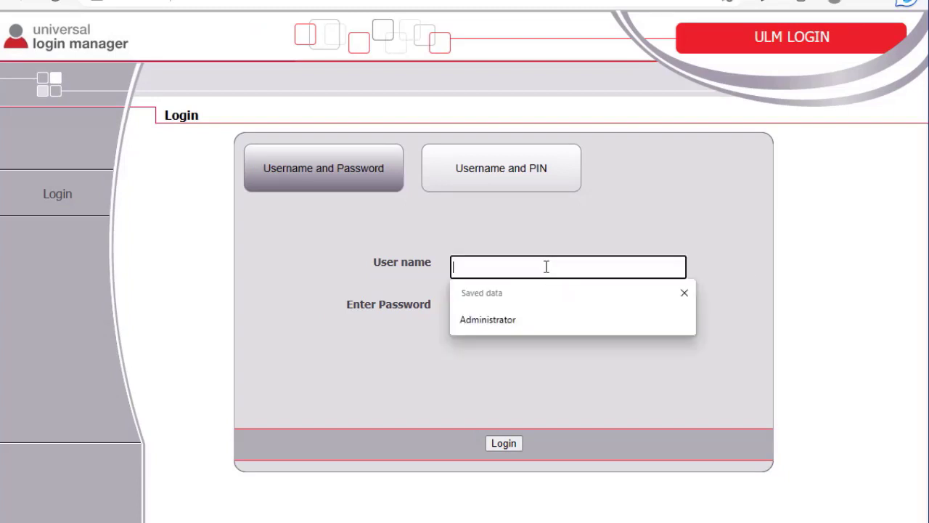
left_click(503, 325)
left_click(500, 308)
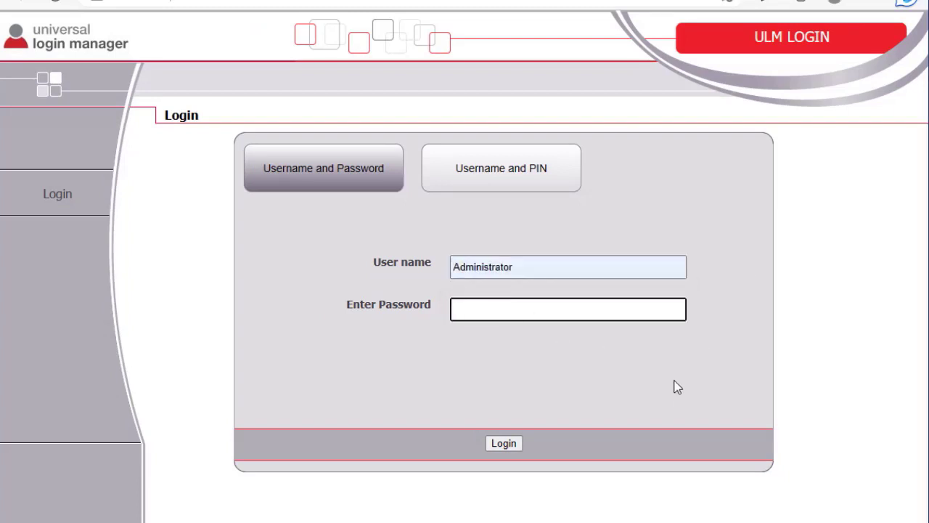
type("*******")
left_click(498, 444)
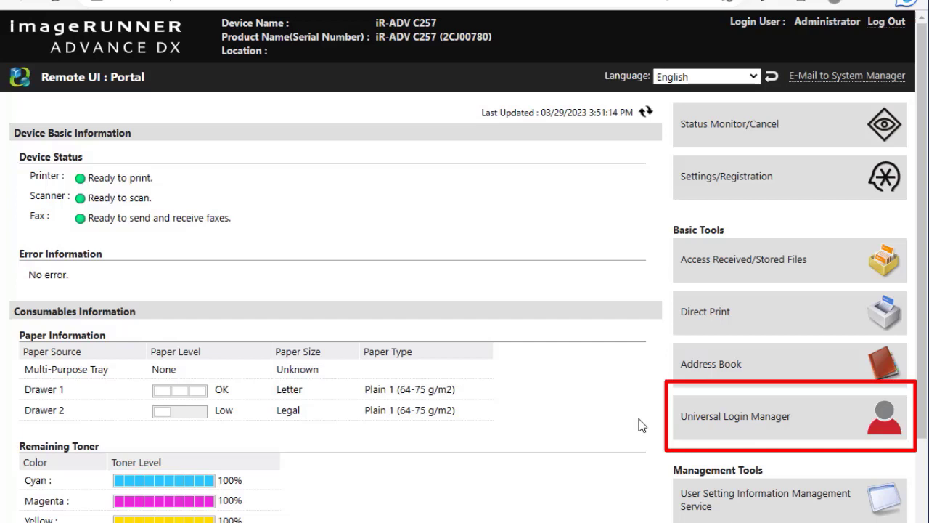
left_click(803, 437)
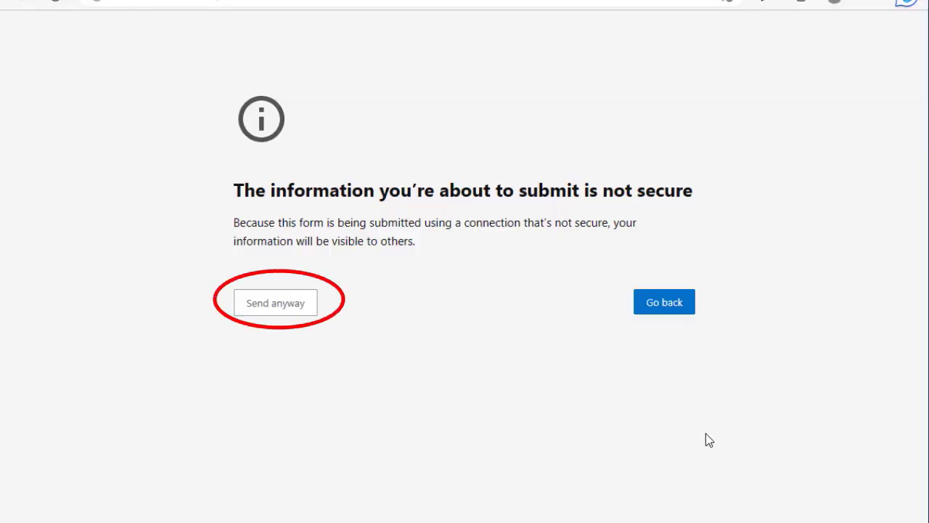
Step: Bypass the insecure-form warning, accept the licence agreement terms and activate Universal Login Manager
left_click(276, 311)
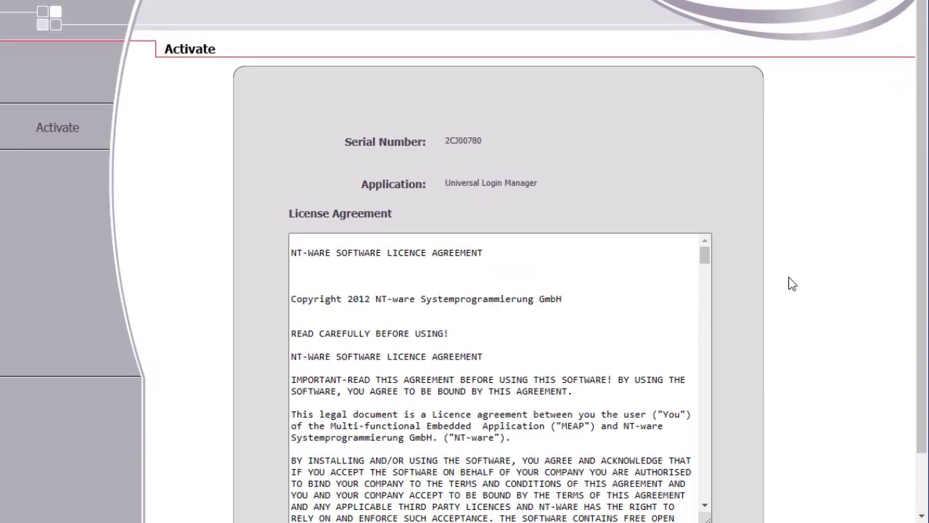
scroll(792, 274, "down", 1)
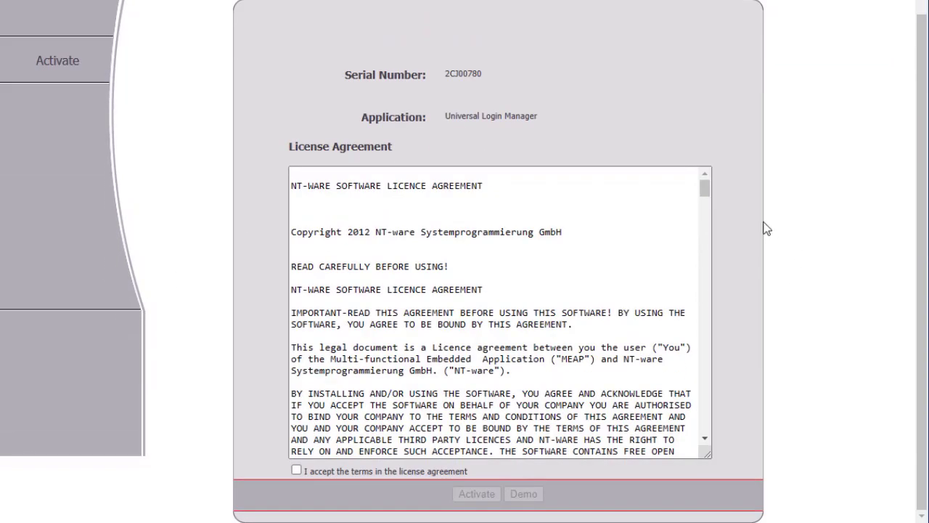
left_click_drag(705, 191, 704, 439)
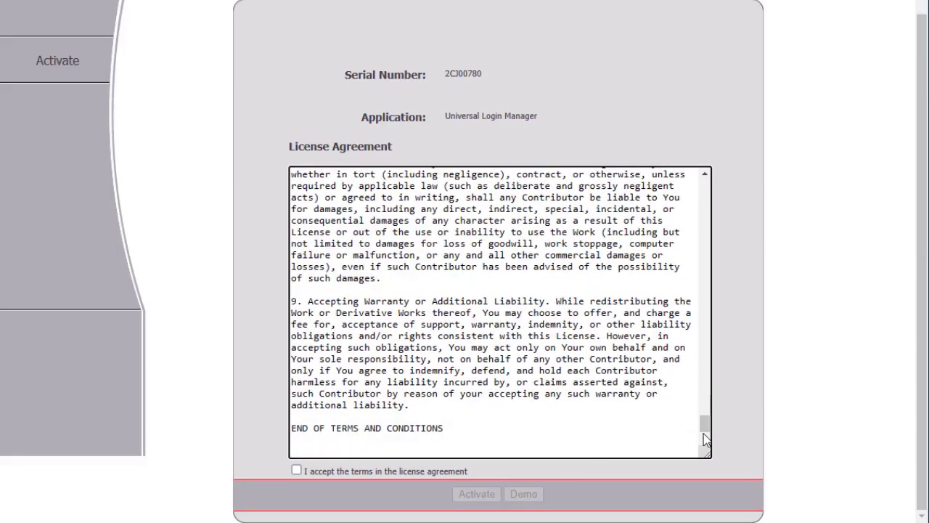
left_click(296, 471)
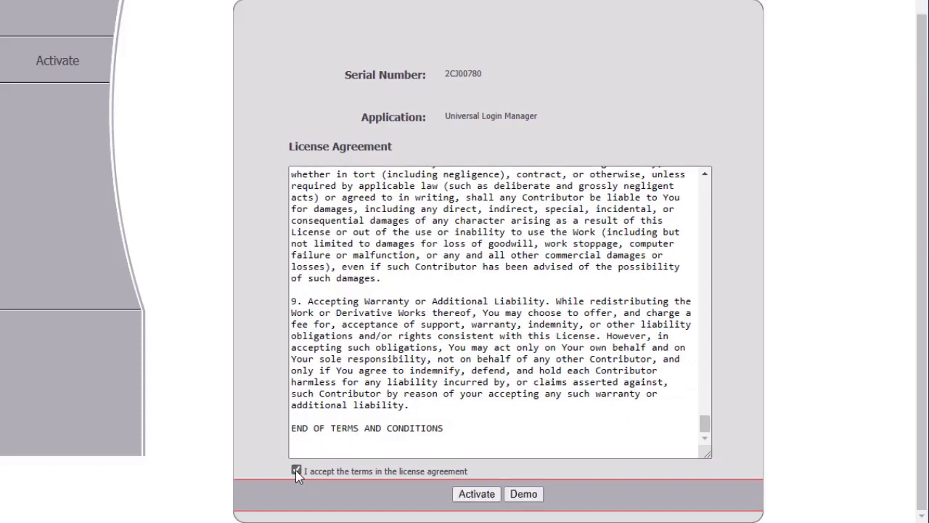
left_click(475, 498)
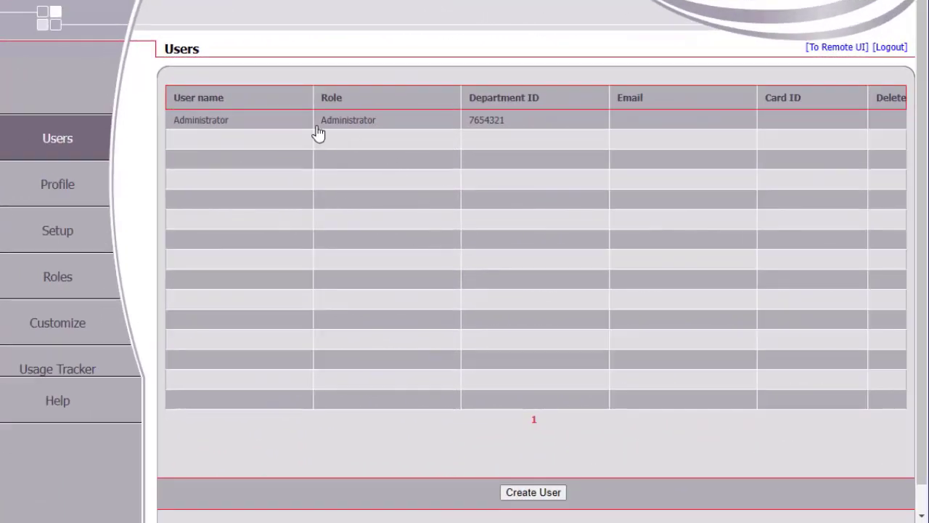
Step: Enter and confirm a new password for the Administrator user, then save the user
left_click(289, 127)
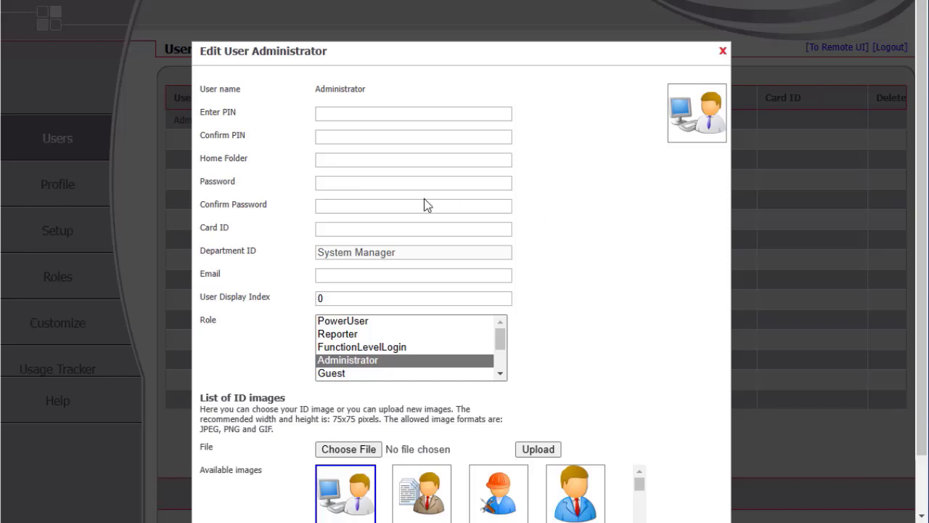
left_click(359, 184)
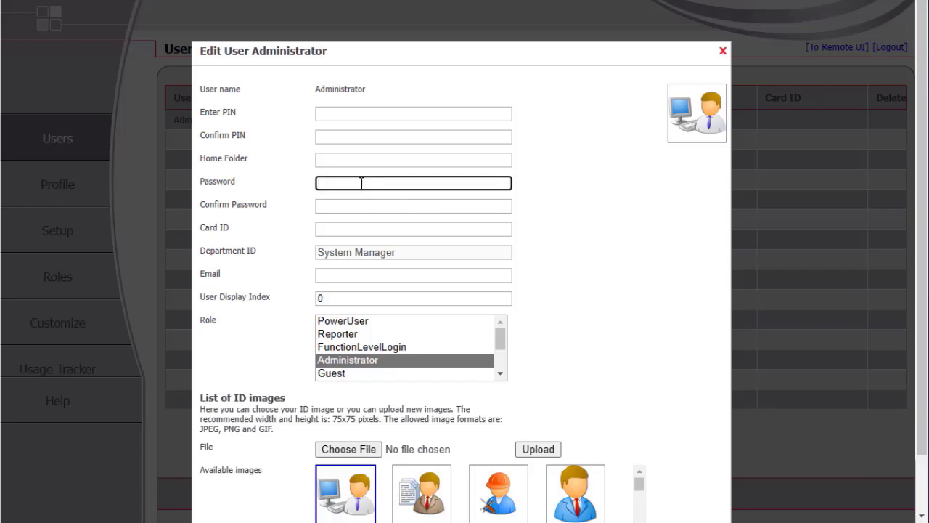
type("••••••••")
key("Tab")
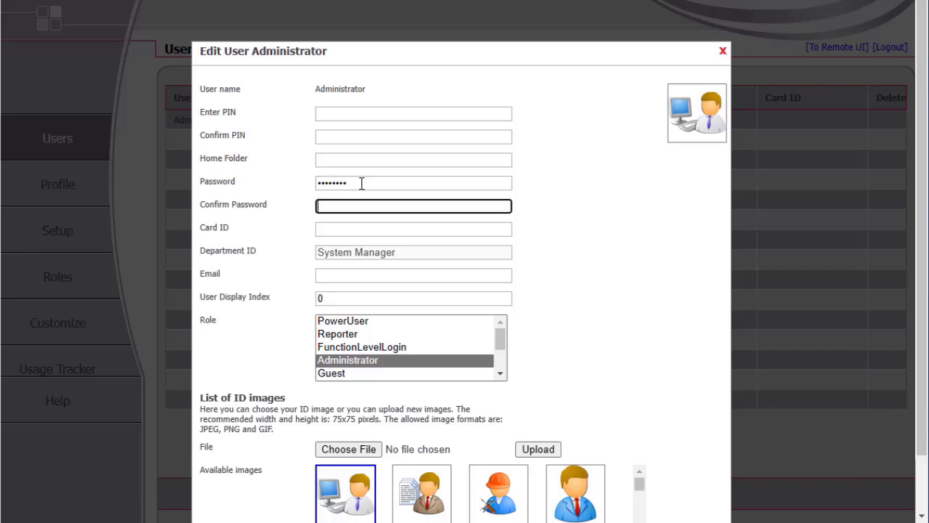
type("••••••••")
scroll(622, 241, "down", 2)
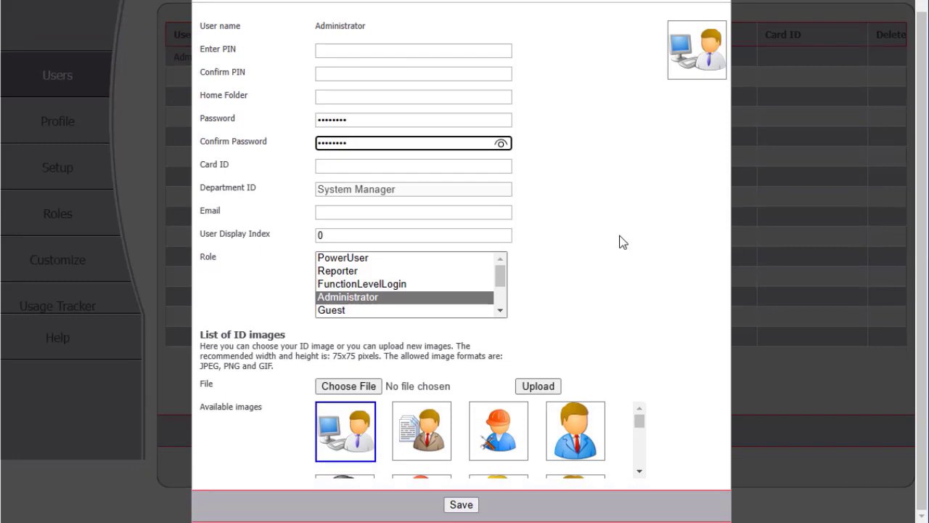
left_click(457, 505)
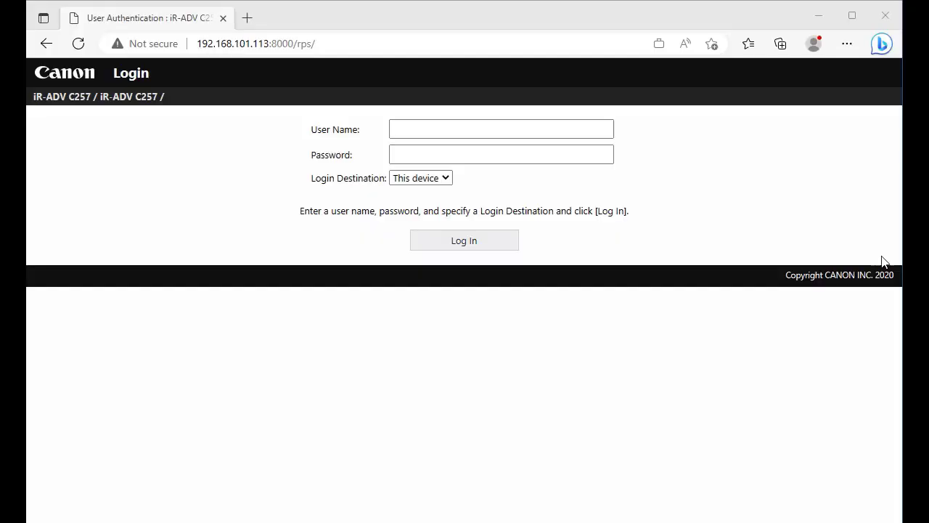
Step: Log in to the iR-ADV C257 Remote UI as Administrator with the account password
left_click(420, 124)
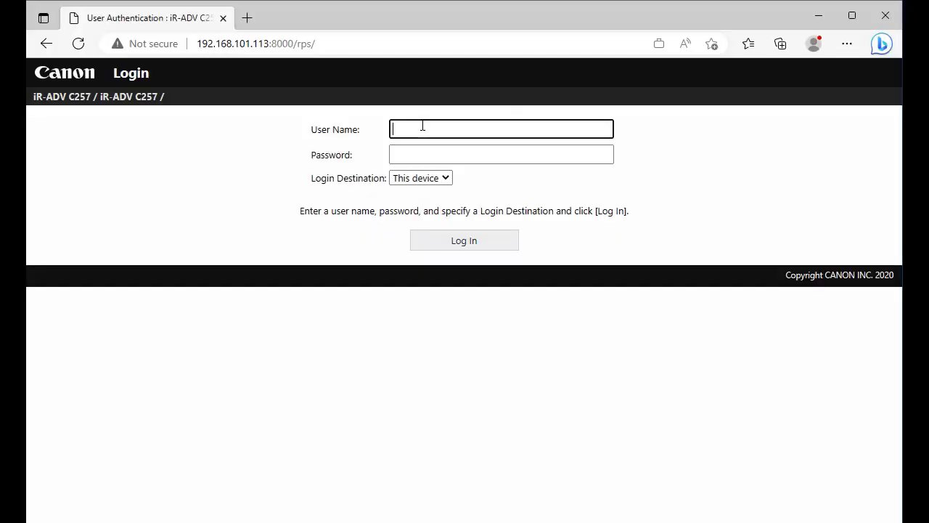
type("Administ")
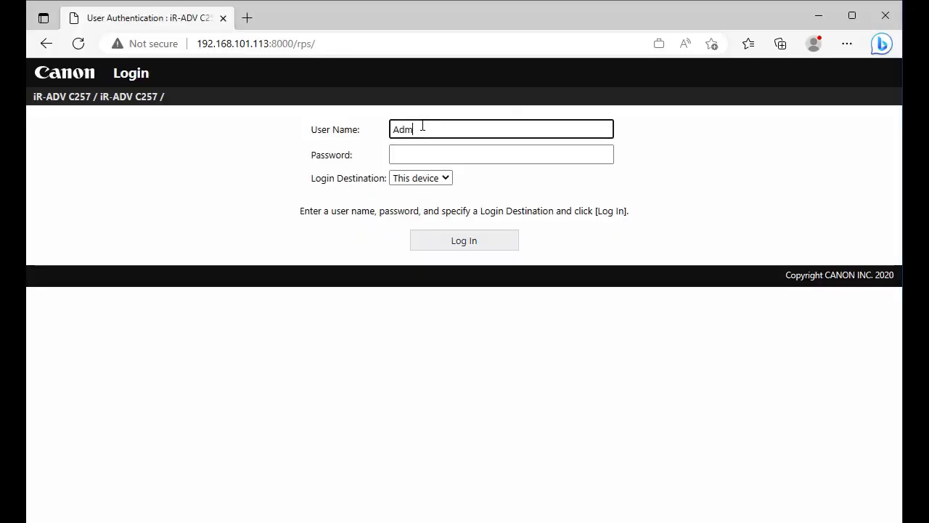
type("tor")
key("Tab")
type("7654321")
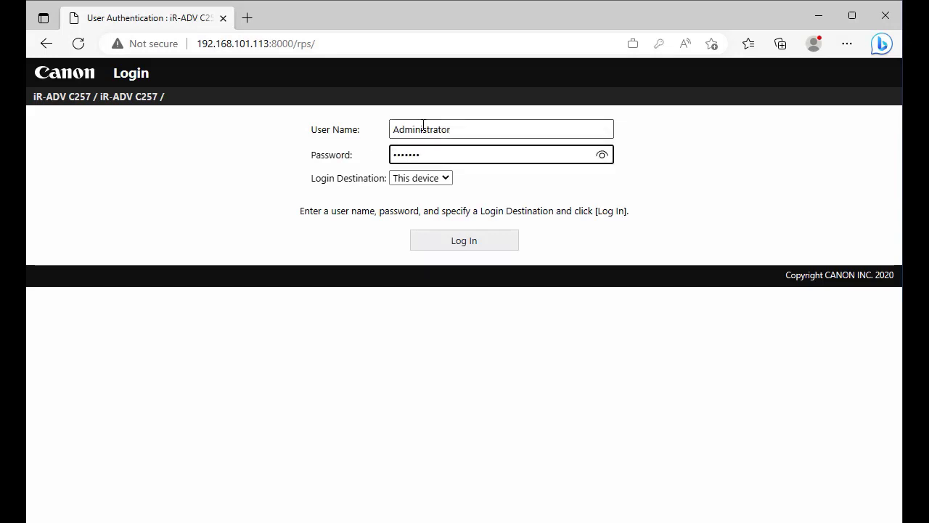
left_click(452, 247)
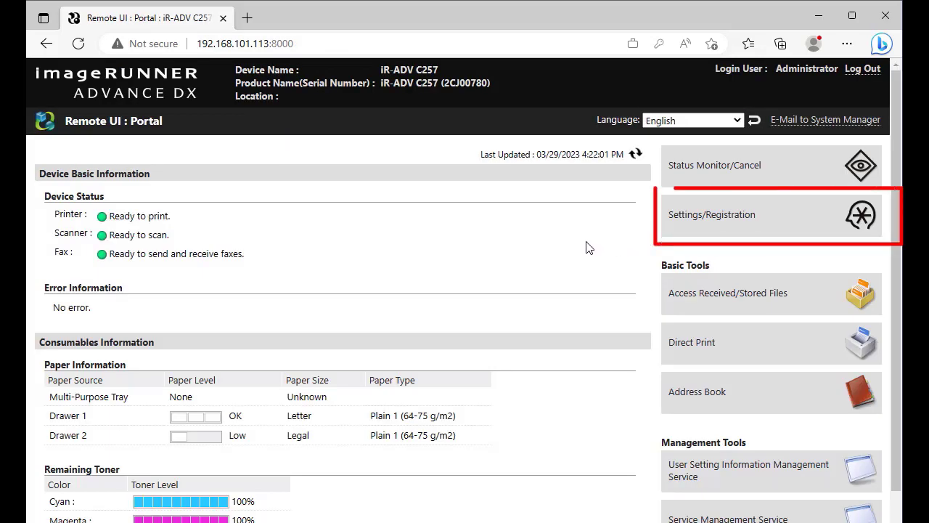
Step: Go to Settings/Registration > License/Other > Register/Update Software for distributed installation
left_click(699, 231)
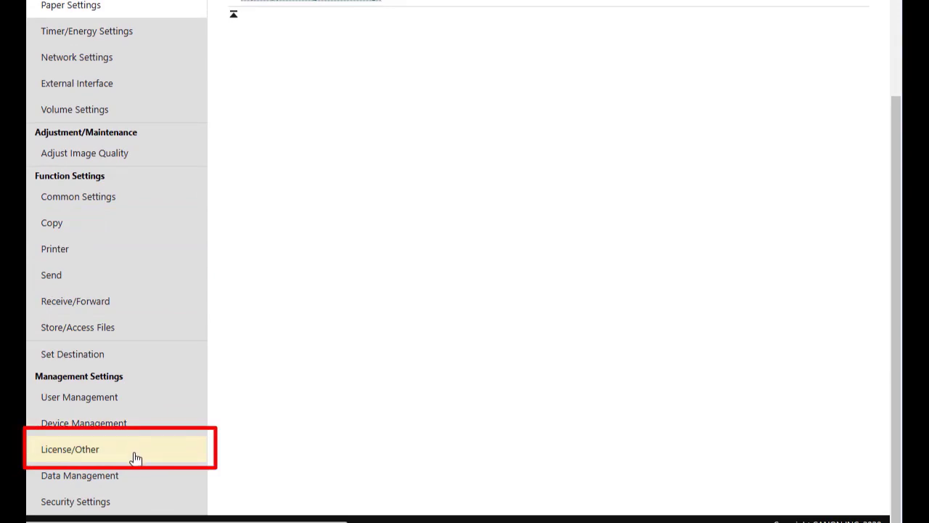
left_click(135, 458)
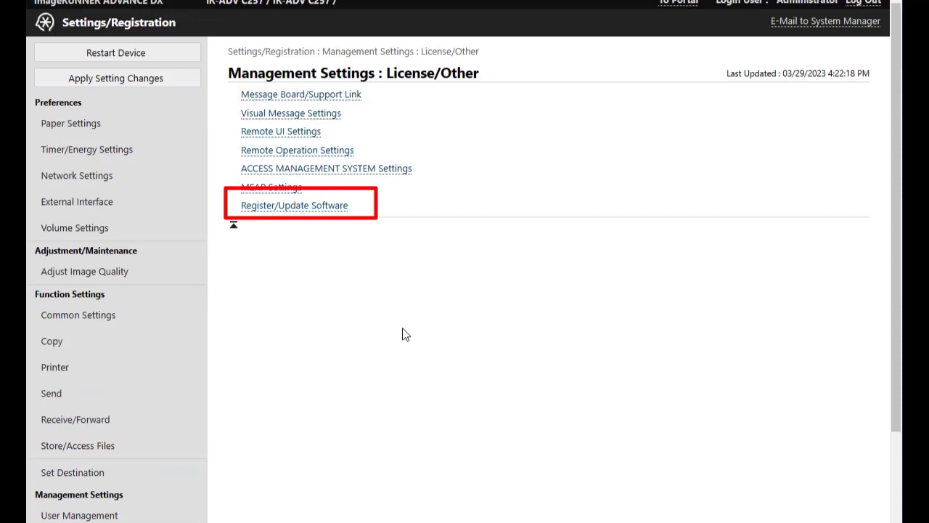
left_click(300, 208)
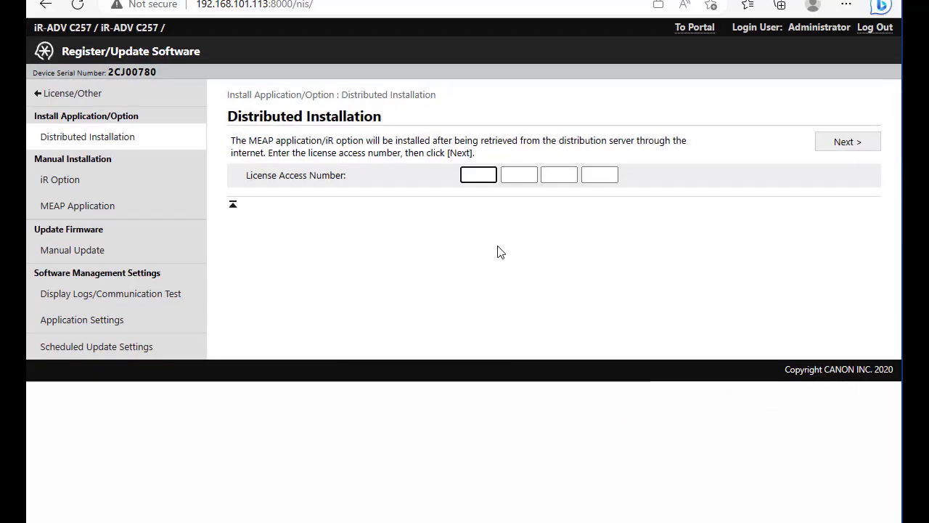
Step: Enter the four-part license access number and submit it with Next
type("6h9q")
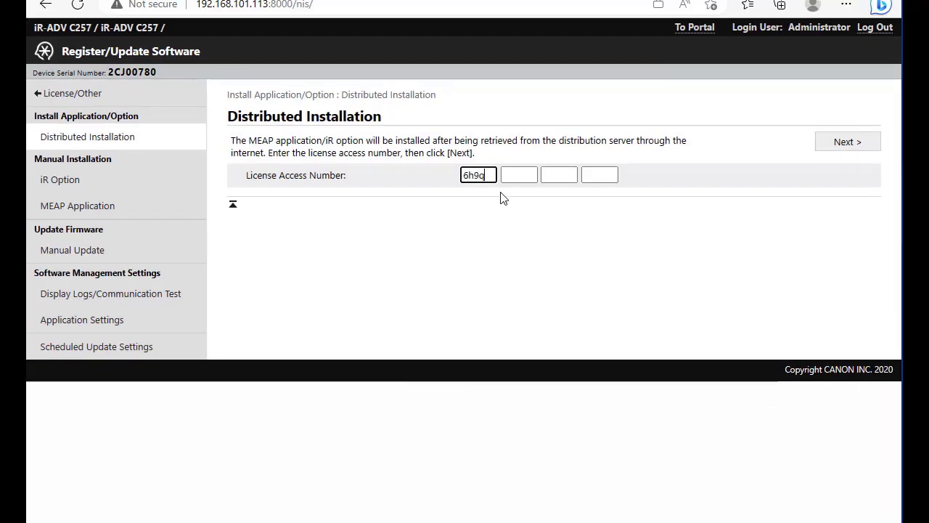
left_click(514, 176)
type("yk5")
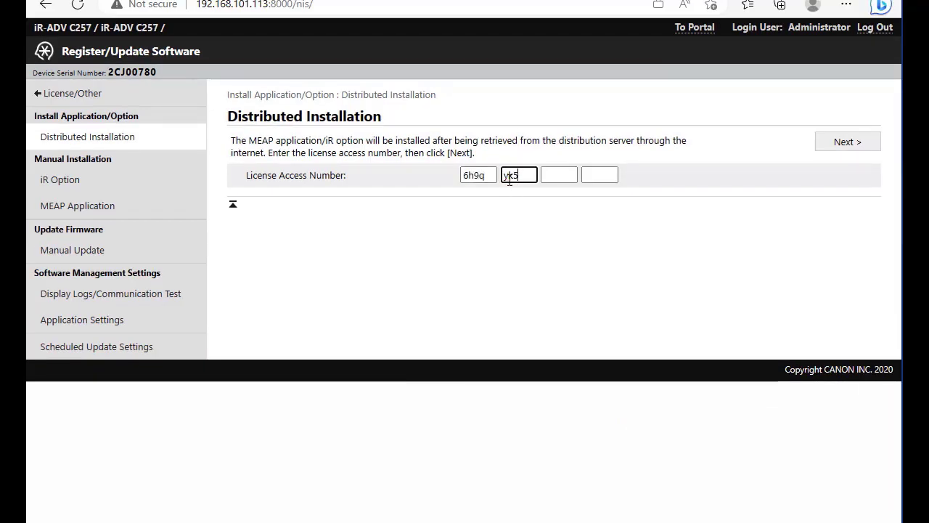
type("6")
left_click(559, 176)
type("f6t")
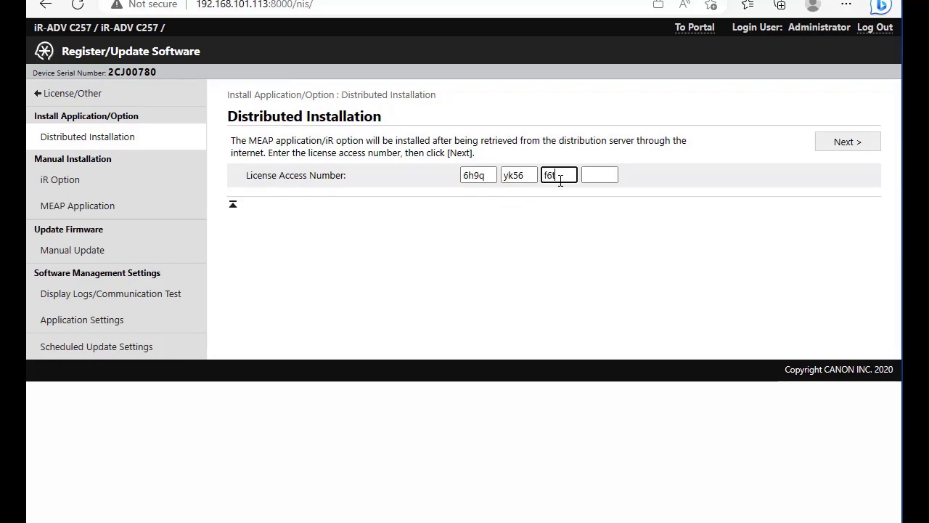
type("q")
left_click(585, 181)
type("zx")
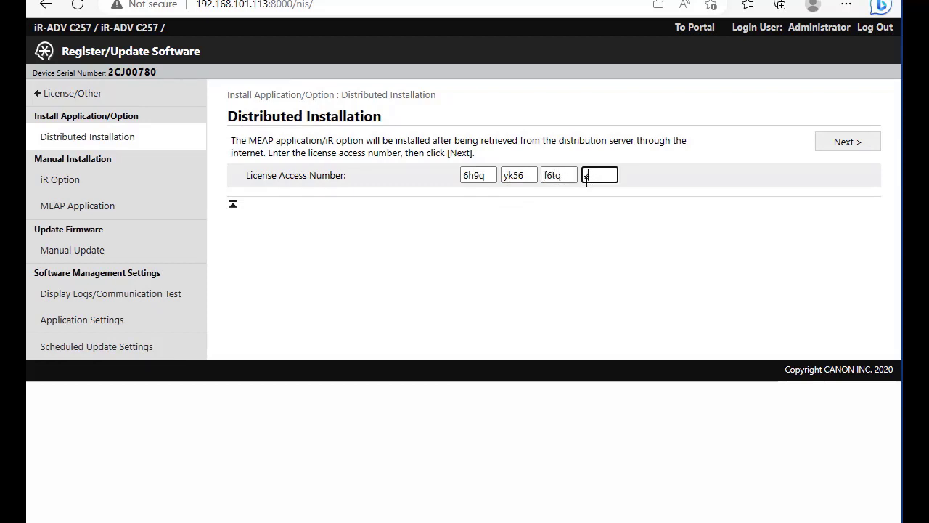
type("23")
left_click(844, 143)
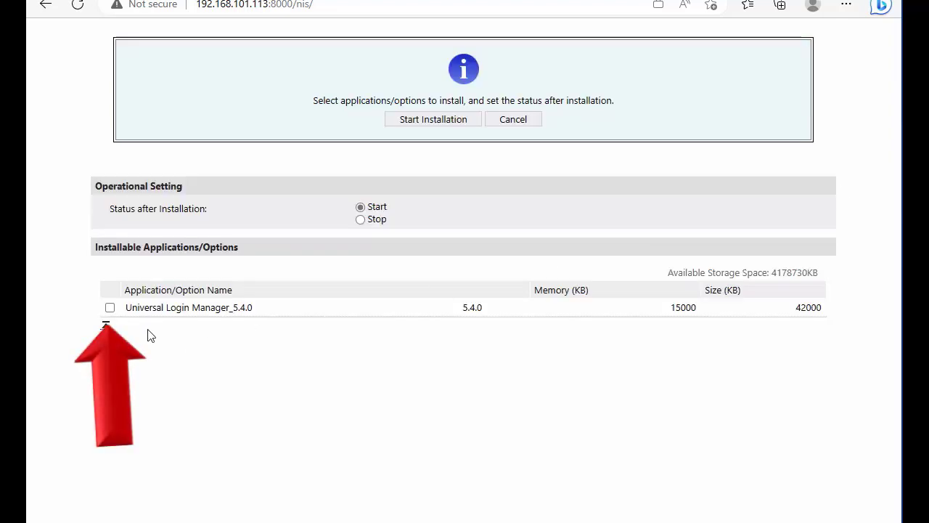
Step: Install Universal Login Manager_5.4.0, then go back to Distributed Installation once it succeeds
left_click(110, 308)
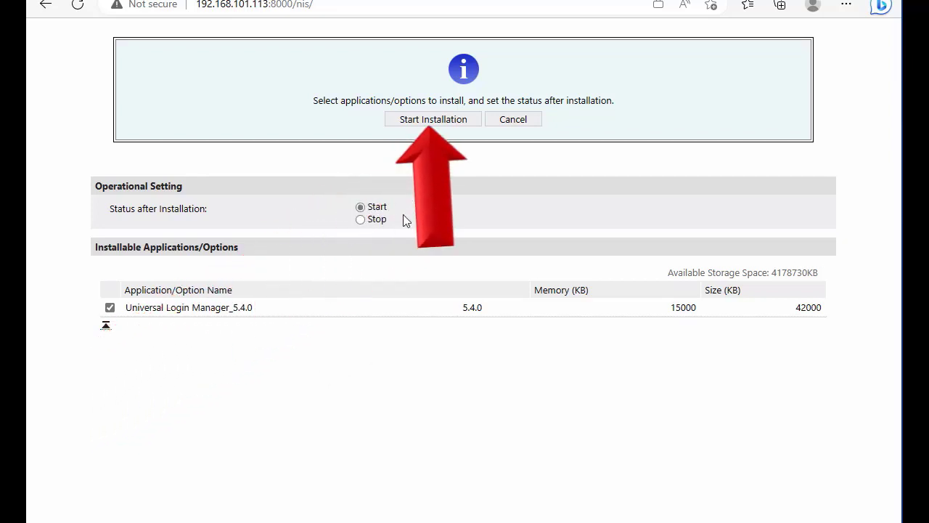
left_click(434, 120)
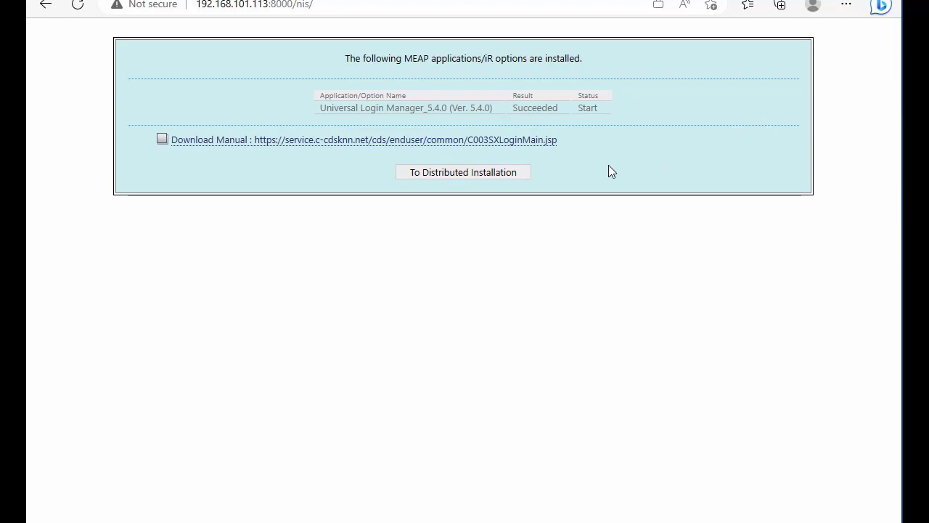
left_click(464, 173)
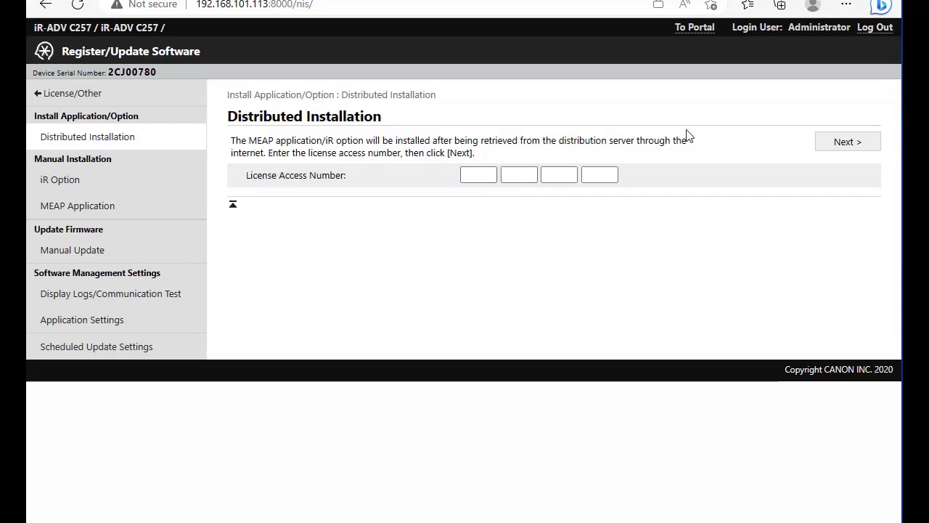
Step: Restart the main unit from License/Other's Restart Device page and confirm with OK
left_click(53, 100)
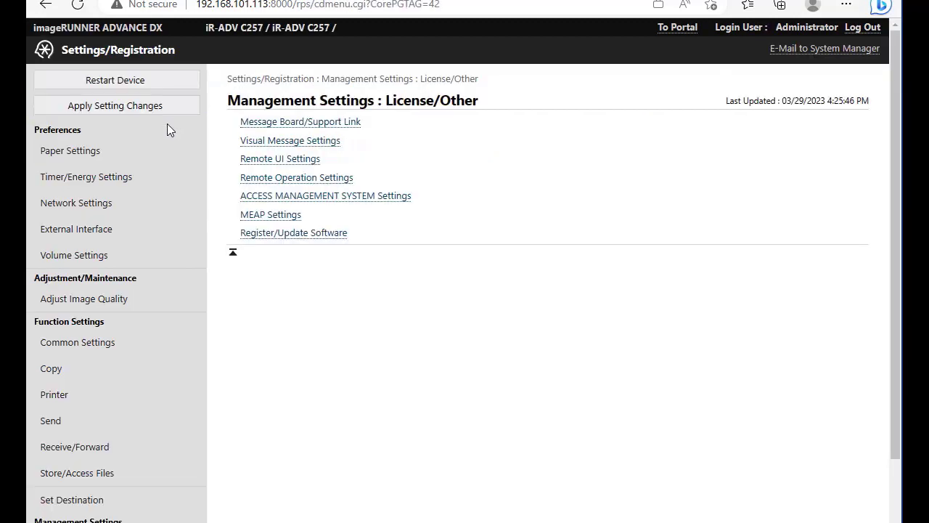
left_click(165, 80)
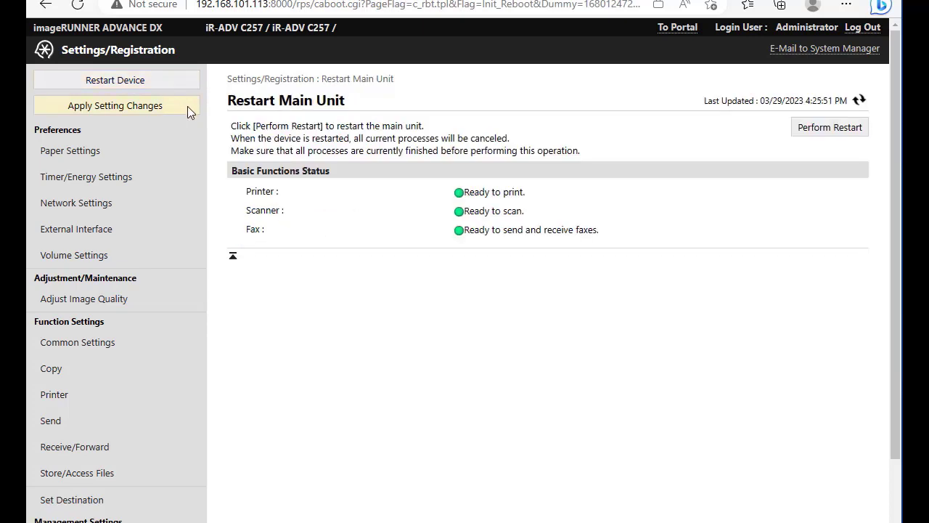
left_click(829, 132)
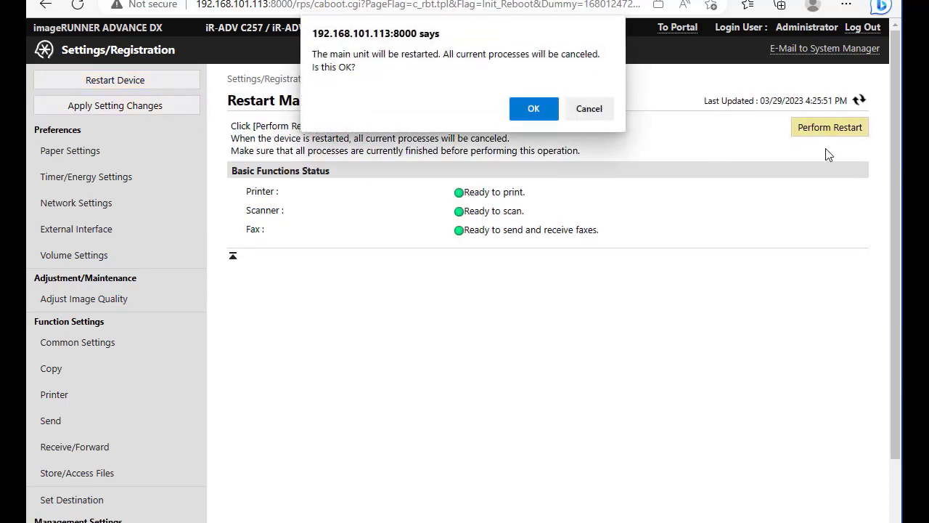
left_click(534, 108)
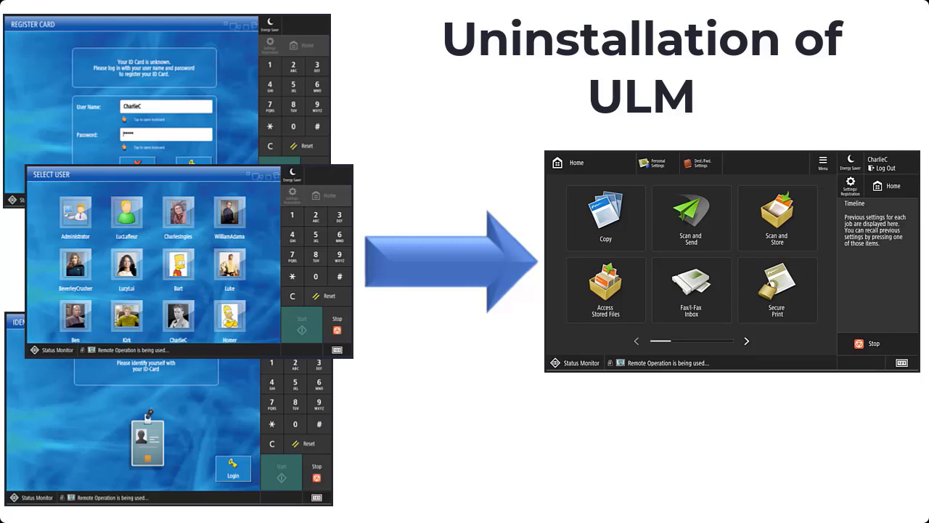
Step: Advance the slide through all four uninstallation steps, ending at uninstalling the MEAP application
key("Right")
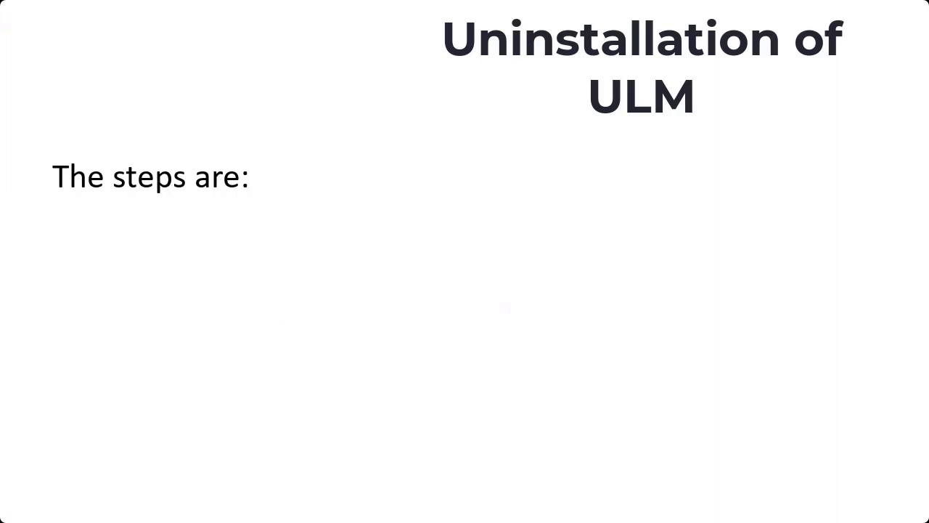
key("Right")
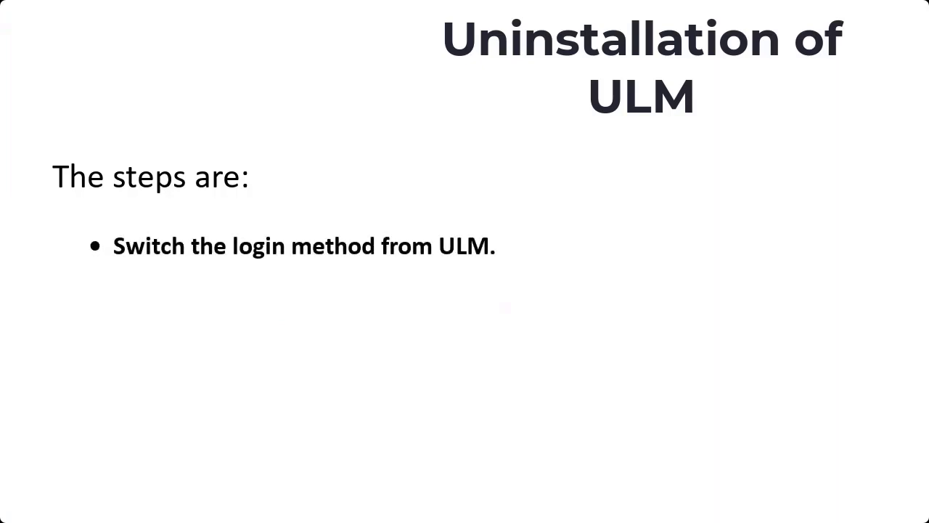
key("Right")
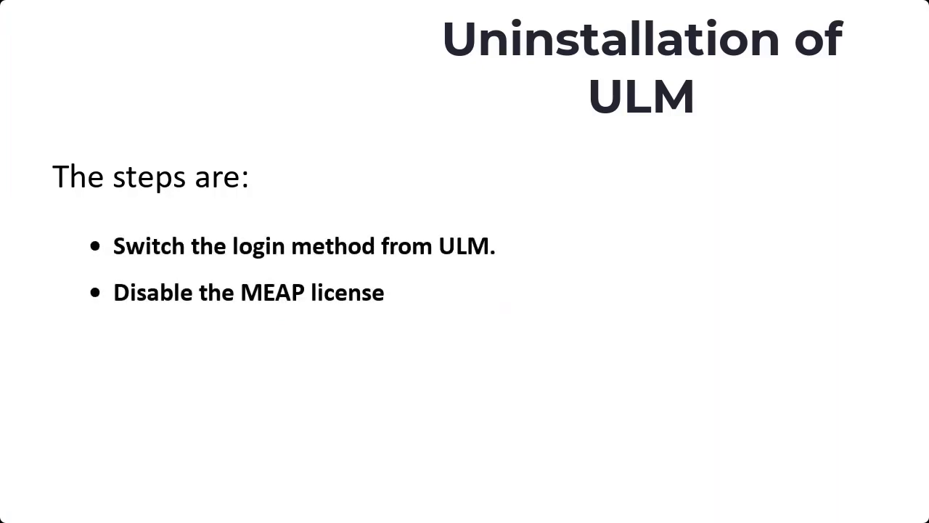
key("Right")
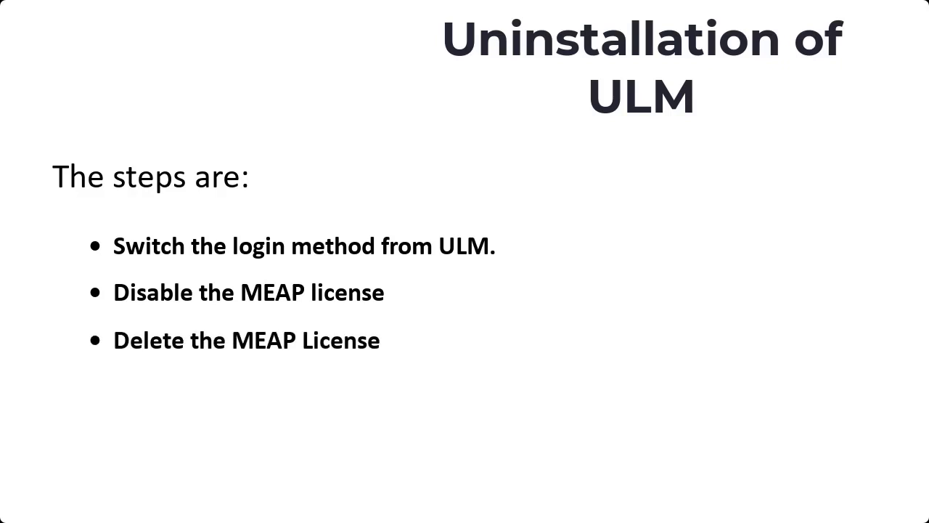
key("Right")
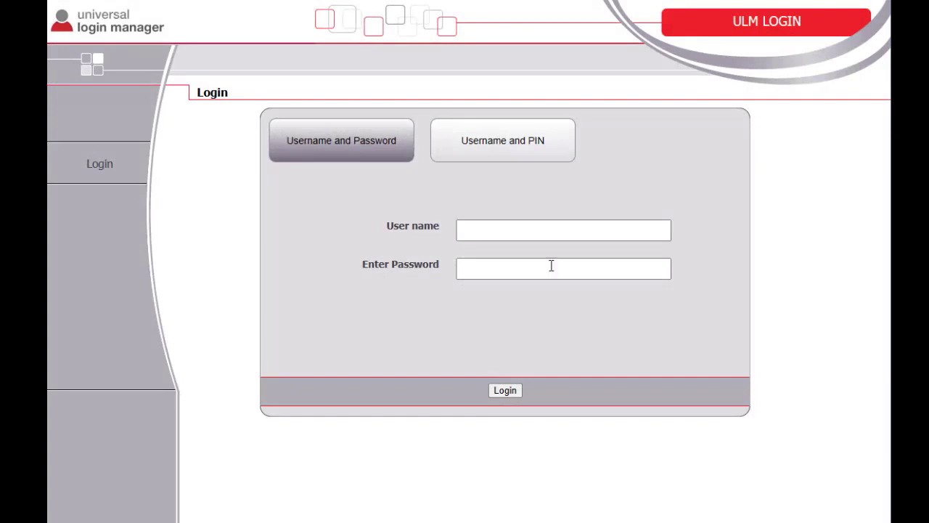
Step: Sign in on the ULM login page as the saved Administrator user with its password
left_click(518, 233)
left_click(513, 284)
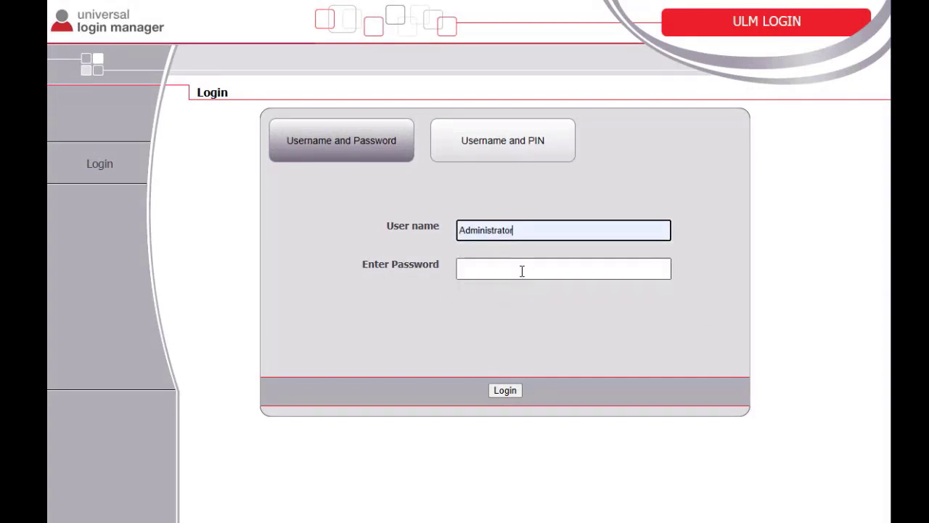
left_click(521, 270)
type("•••••")
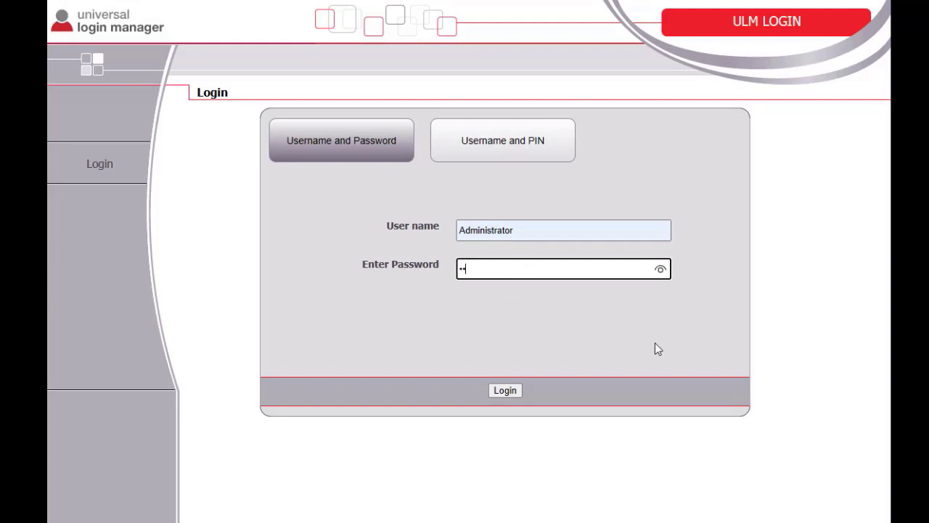
type("•••")
key("Return")
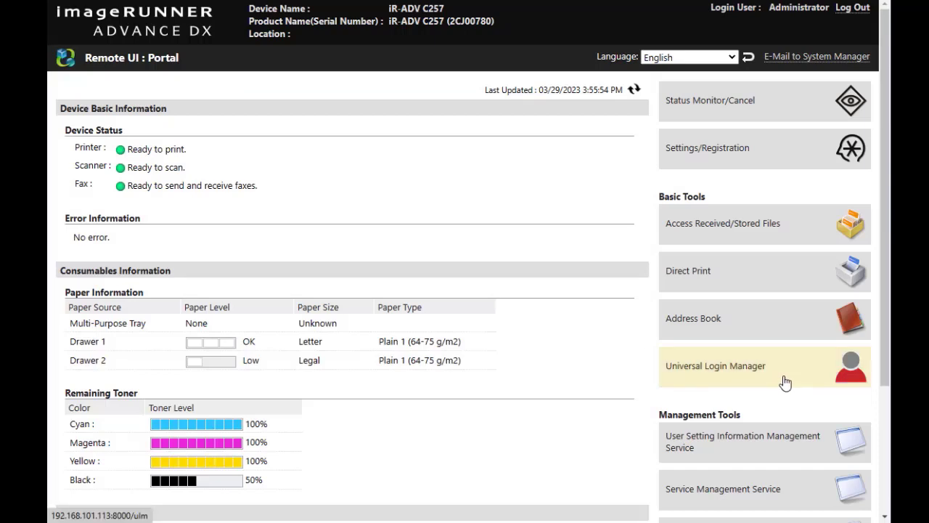
scroll(782, 422, "down", 2)
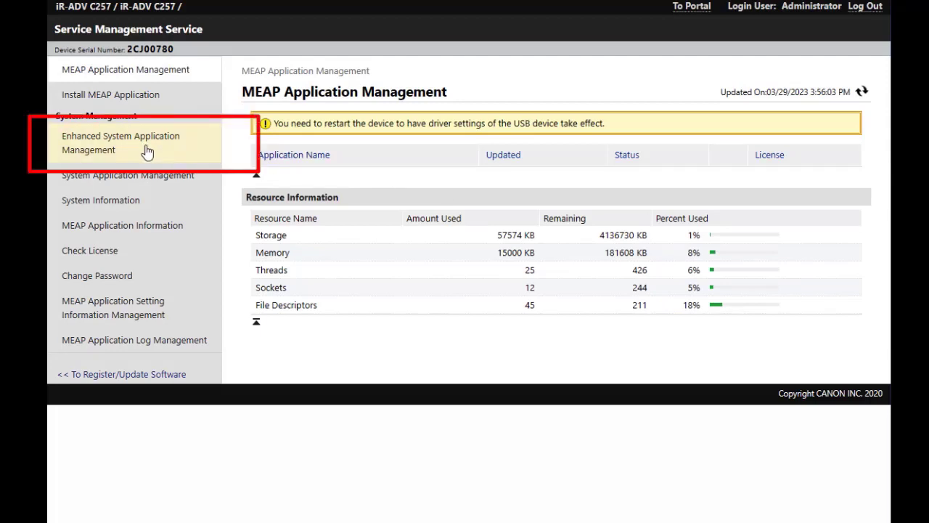
Step: In Enhanced System Application Management, switch the login service to User Authentication and return to the Portal
left_click(147, 151)
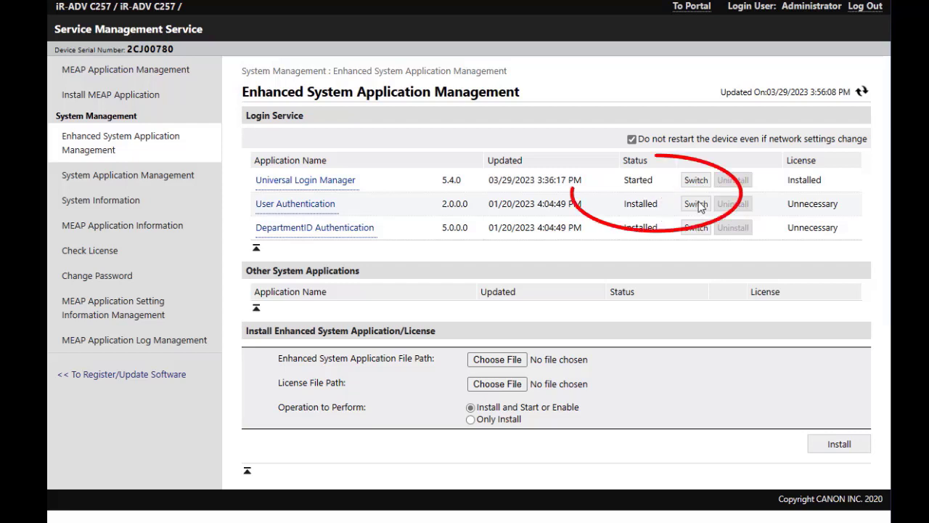
left_click(699, 204)
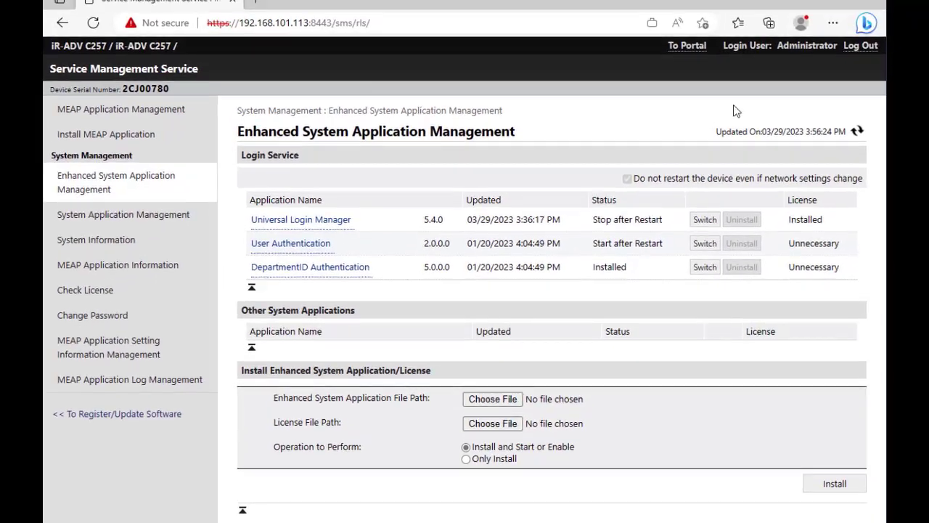
left_click(688, 48)
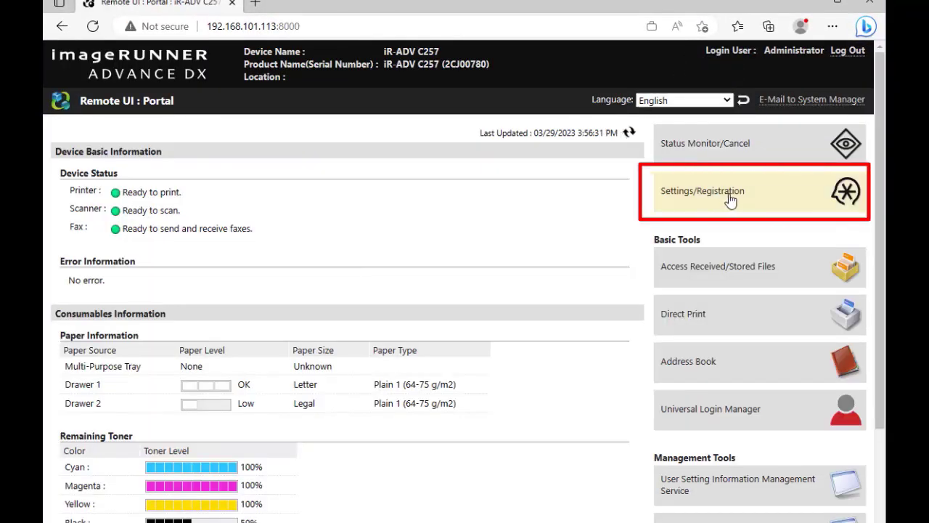
Step: Restart the iR-ADV C257 via Settings/Registration > Restart Device, confirming with OK
left_click(731, 200)
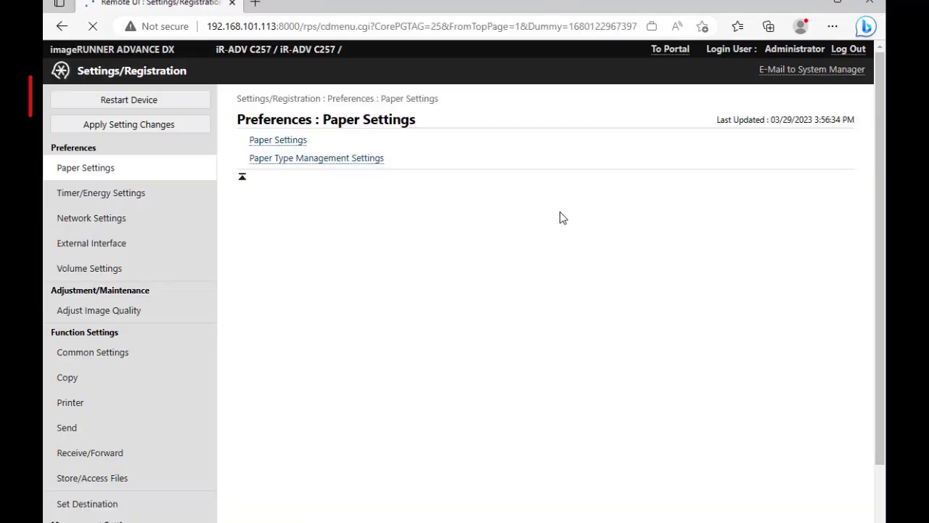
left_click(178, 100)
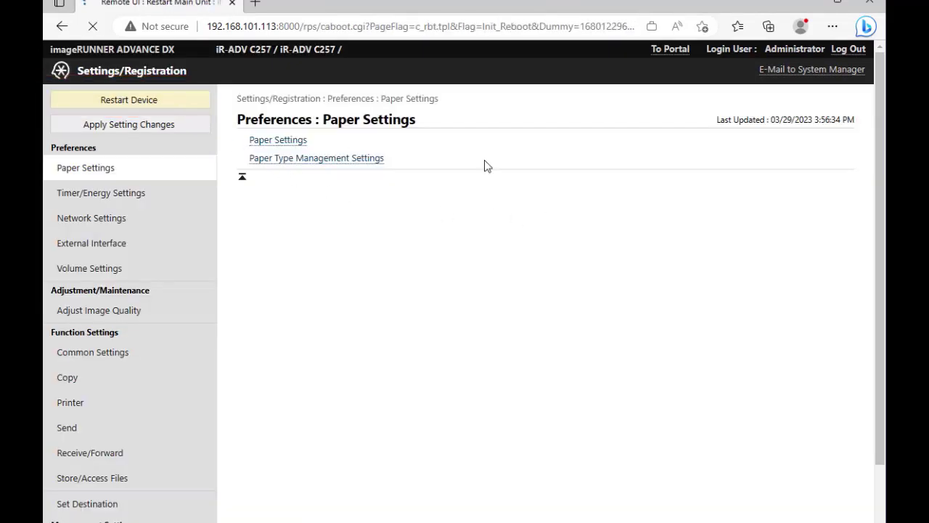
left_click(802, 148)
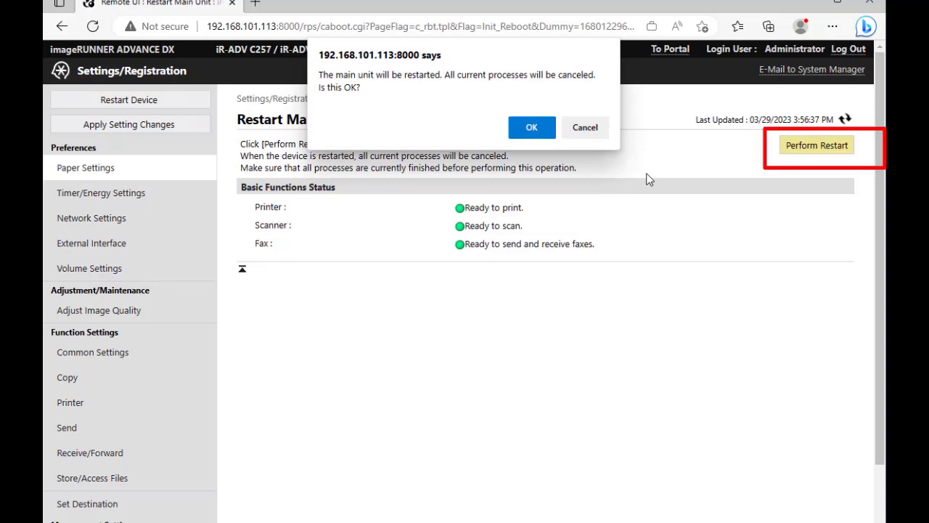
left_click(541, 137)
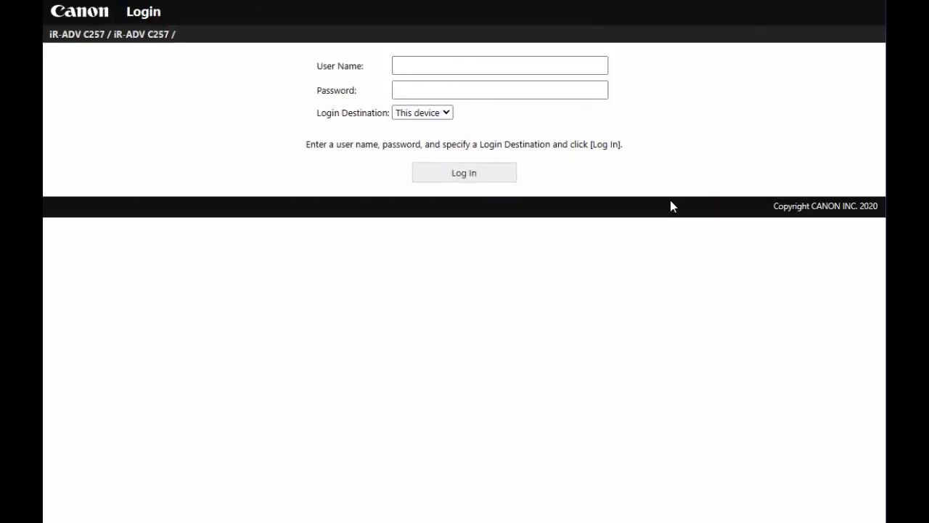
Step: Log in as Administrator and go to Service Management Service, then Enhanced System Application Management for Universal Login Manager
left_click(489, 67)
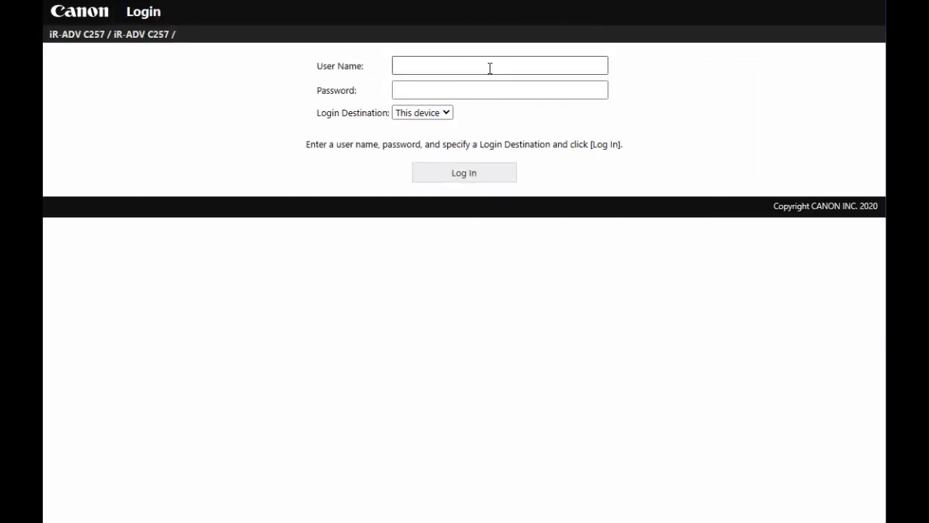
type("Ad")
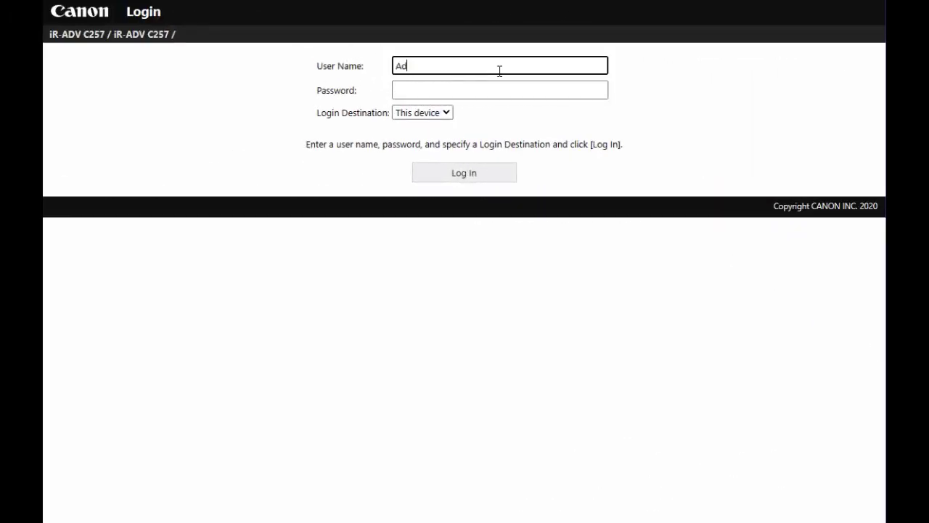
type("ministrator")
key("Tab")
type("******")
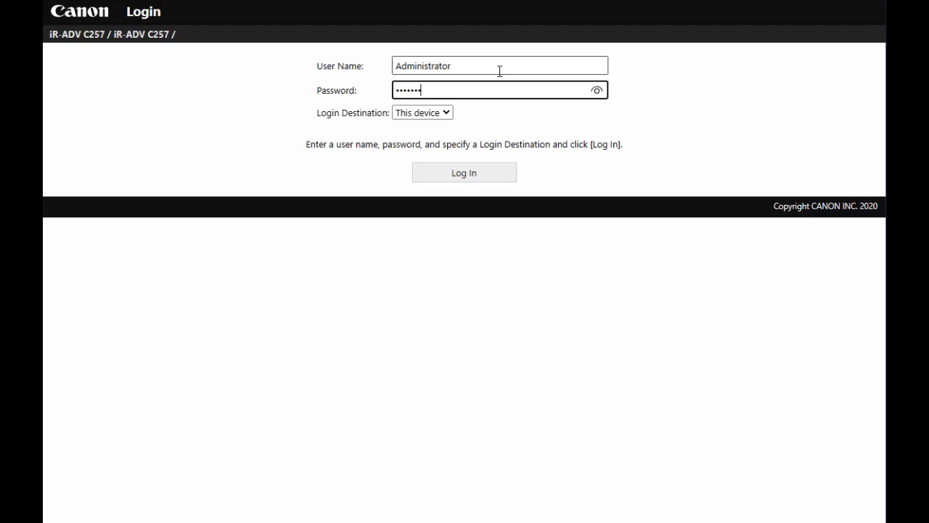
key("ctrl+a")
key("BackSpace")
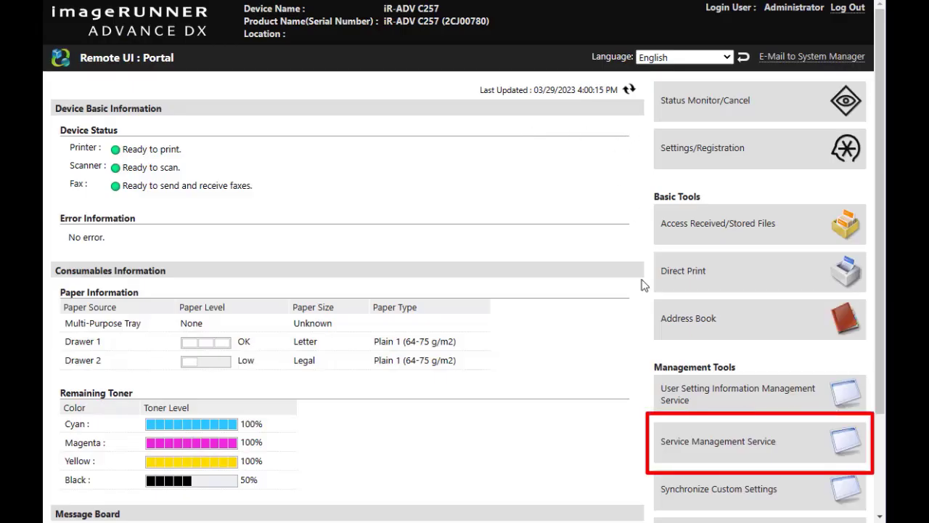
left_click(710, 445)
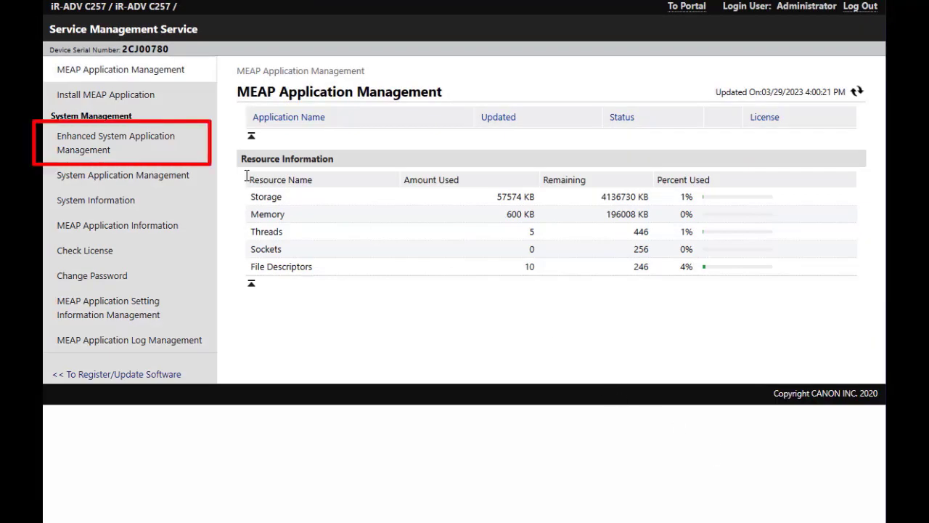
left_click(180, 152)
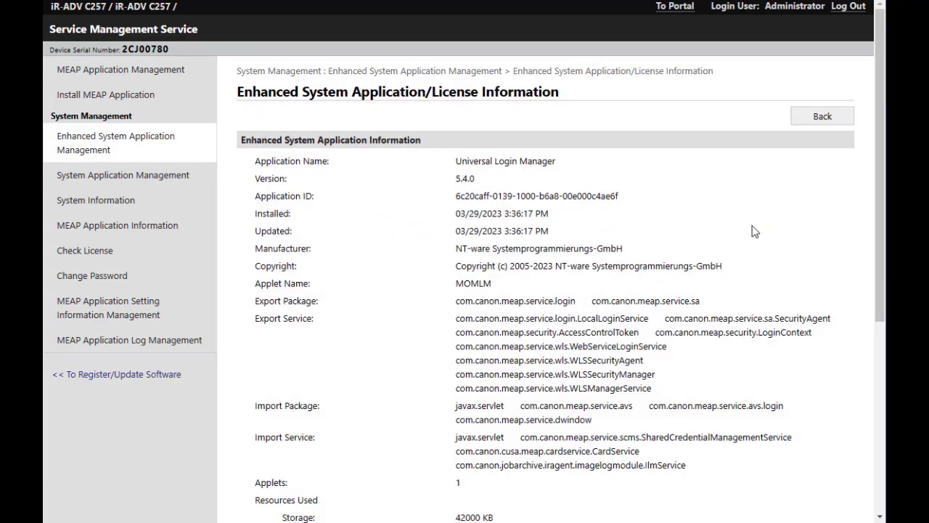
Step: Scroll down to License Information and go to License Management for Universal Login Manager
scroll(755, 229, "down", 5)
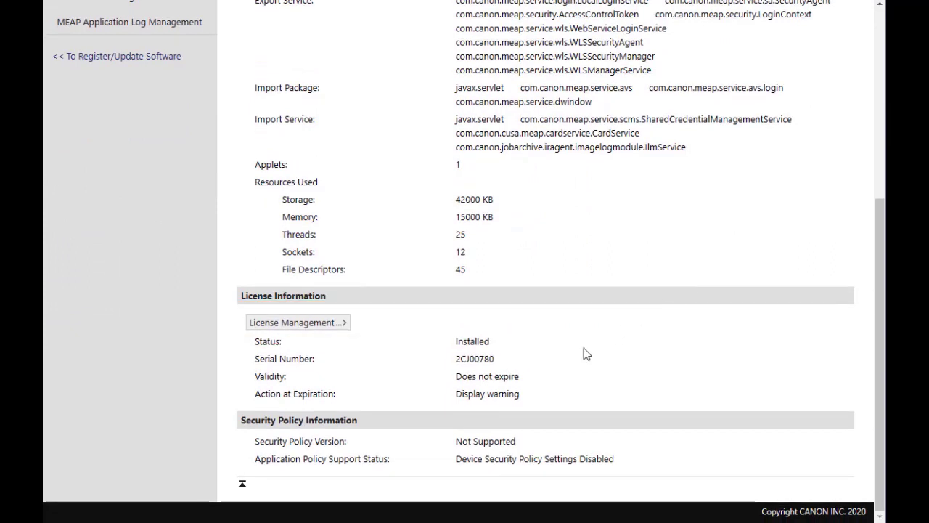
left_click(338, 323)
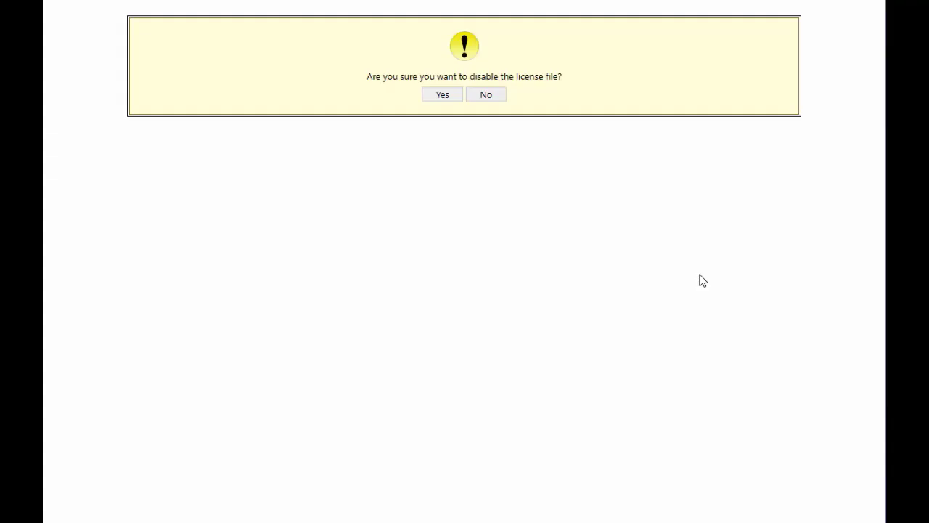
Step: Confirm disabling the Universal Login Manager license file, then confirm deleting the disabled file
left_click(442, 96)
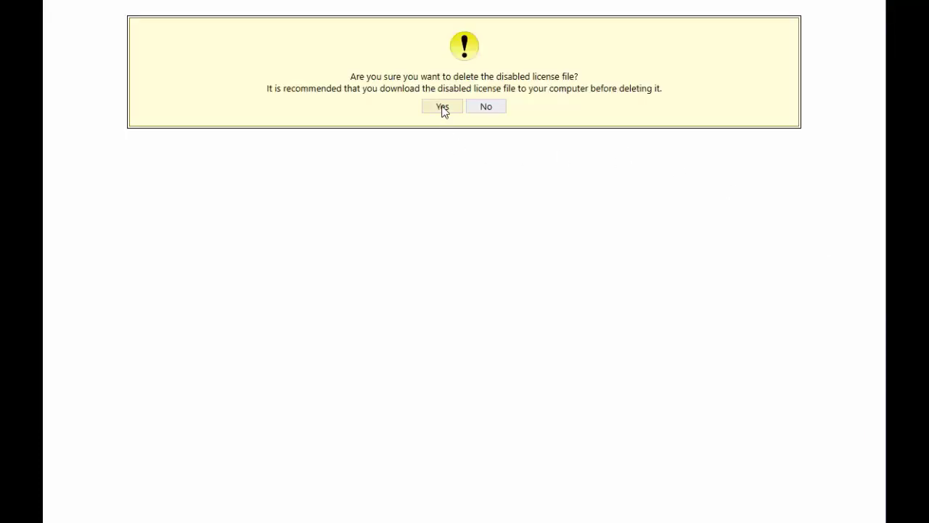
left_click(443, 107)
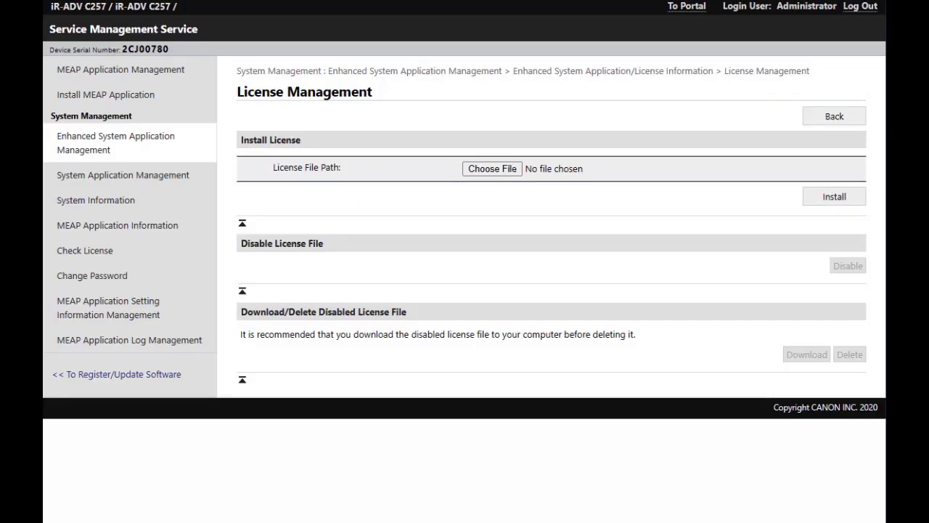
Step: Return to the Enhanced System Application list and log the administrator out of Remote UI
left_click(834, 116)
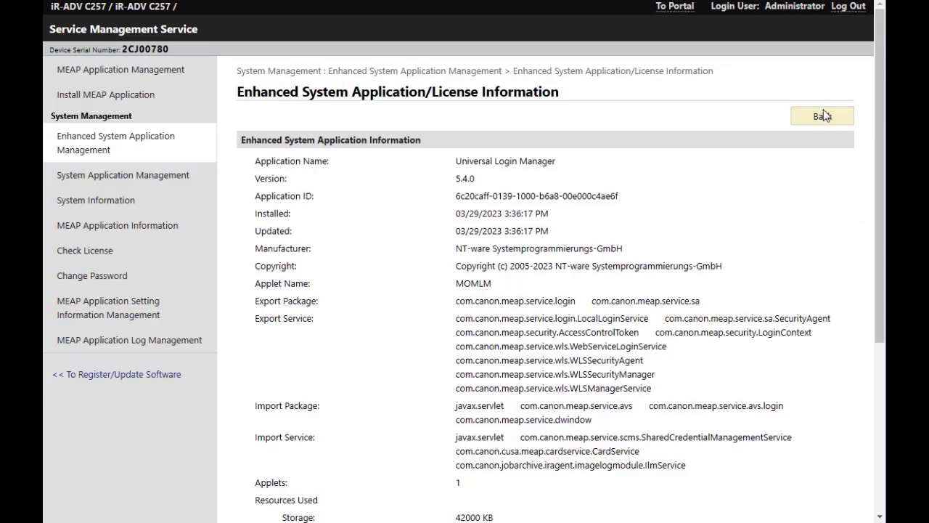
left_click(75, 151)
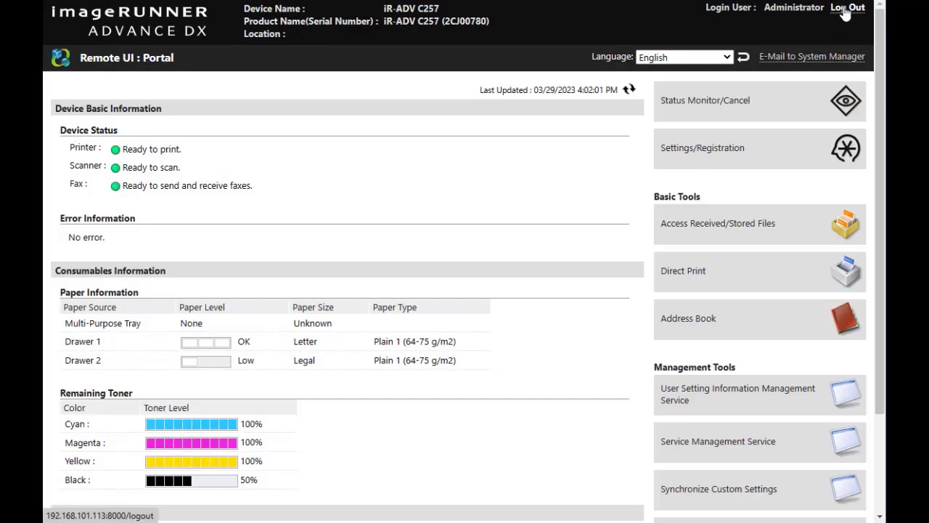
left_click(846, 20)
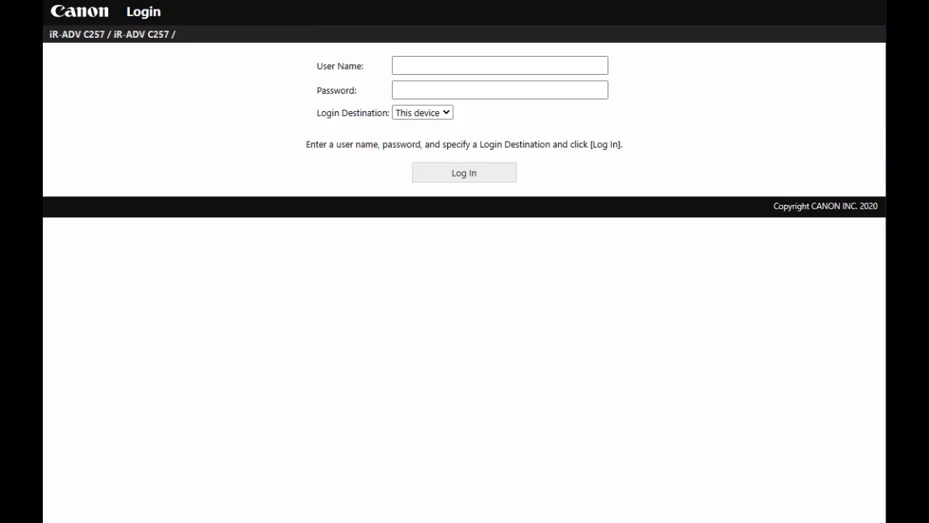